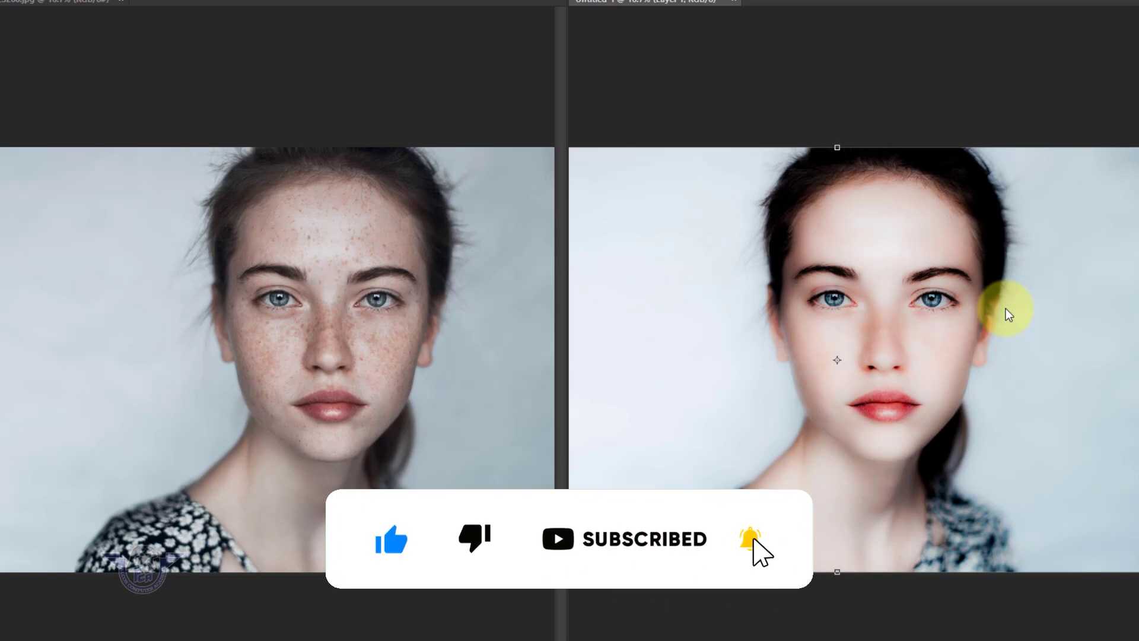
Step: Consolidate the side-by-side documents into tabs and fit the original freckled portrait to the screen
{"action": "left_click", "coordinate": [340, 346]}
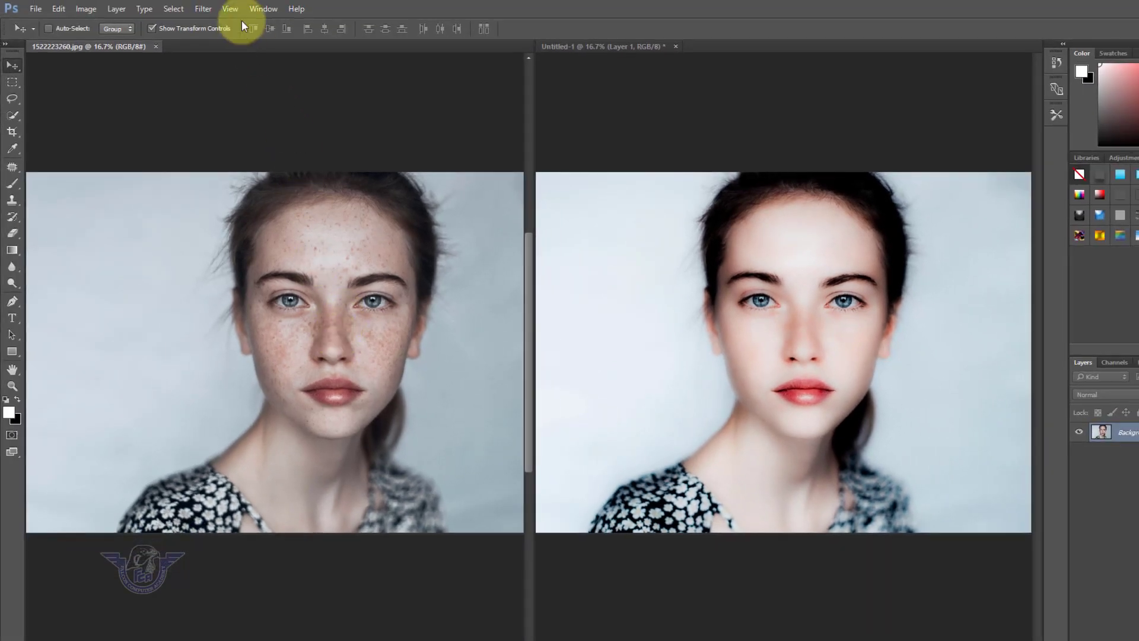
{"action": "left_click", "coordinate": [261, 11]}
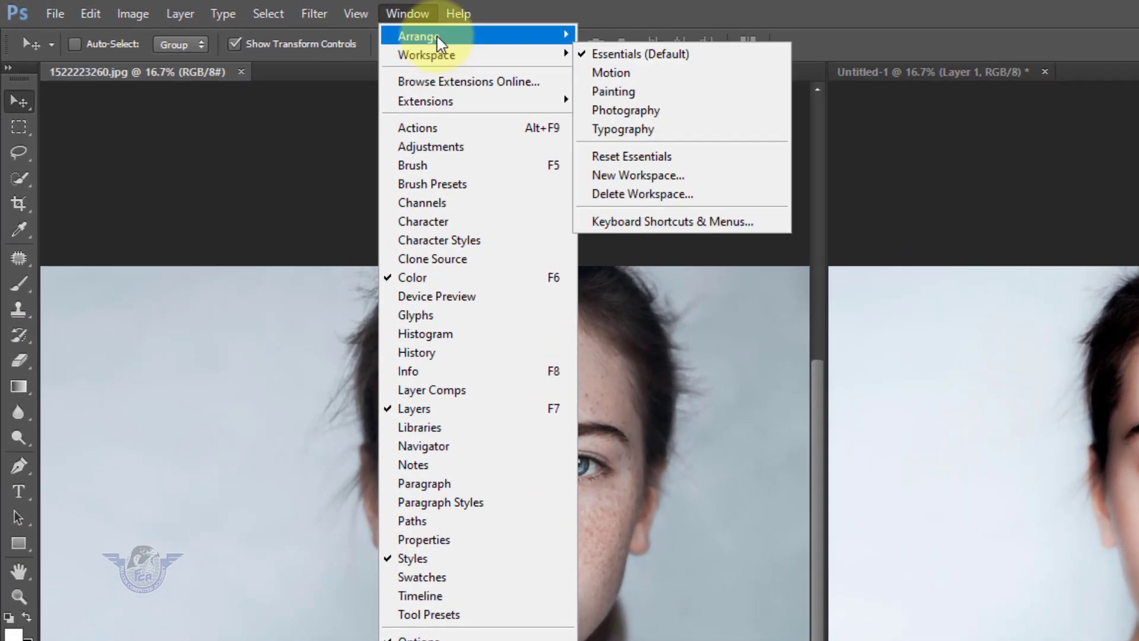
{"action": "mouse_move", "coordinate": [283, 27]}
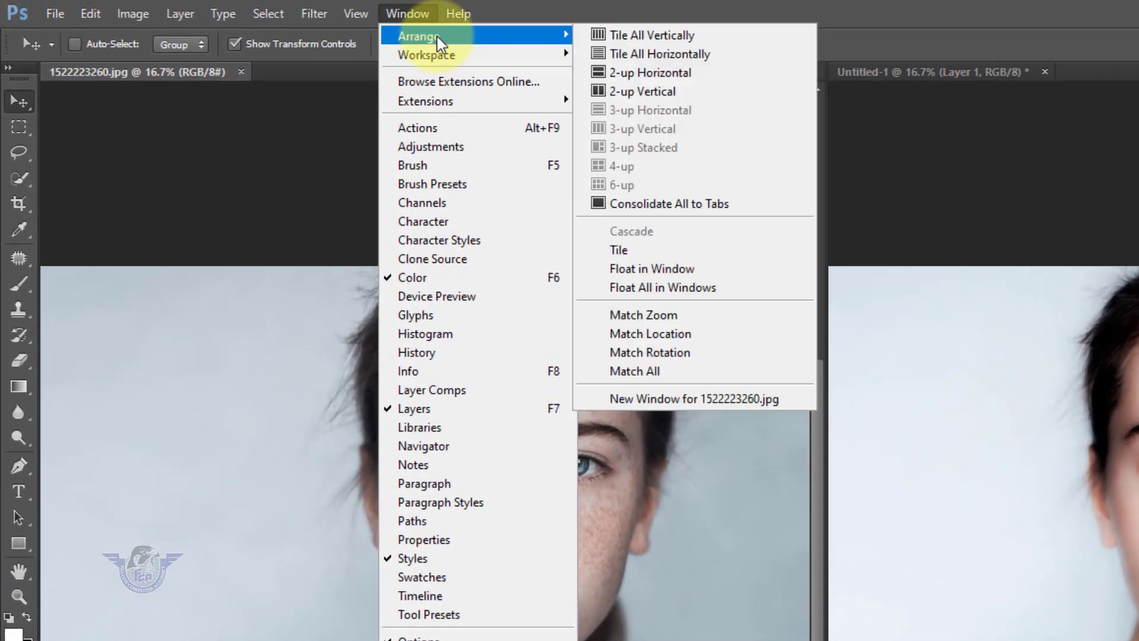
{"action": "left_click", "coordinate": [710, 213]}
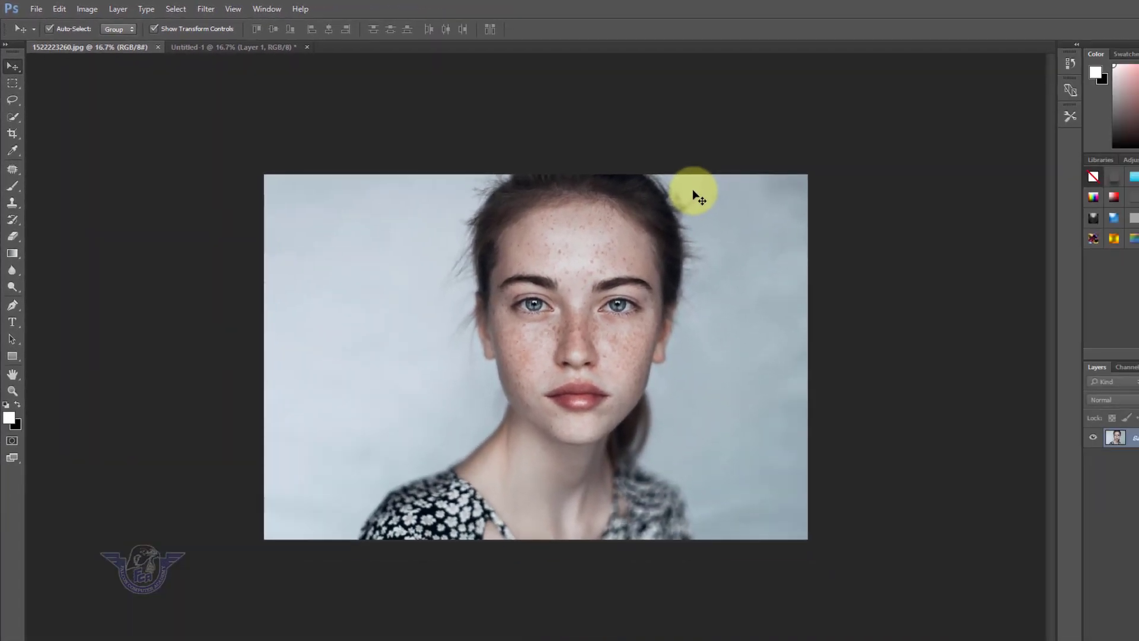
{"action": "key", "text": "ctrl+0"}
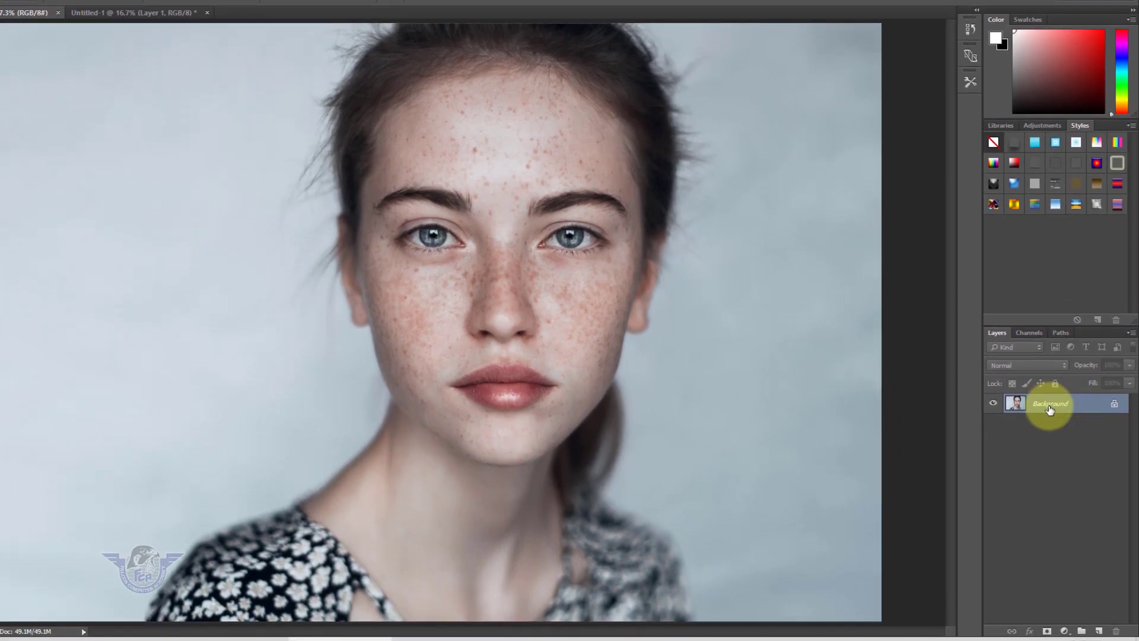
Step: Duplicate the Background layer and make the Background copy the active layer
{"action": "left_click_drag", "start_coordinate": [1050, 409], "coordinate": [1045, 616]}
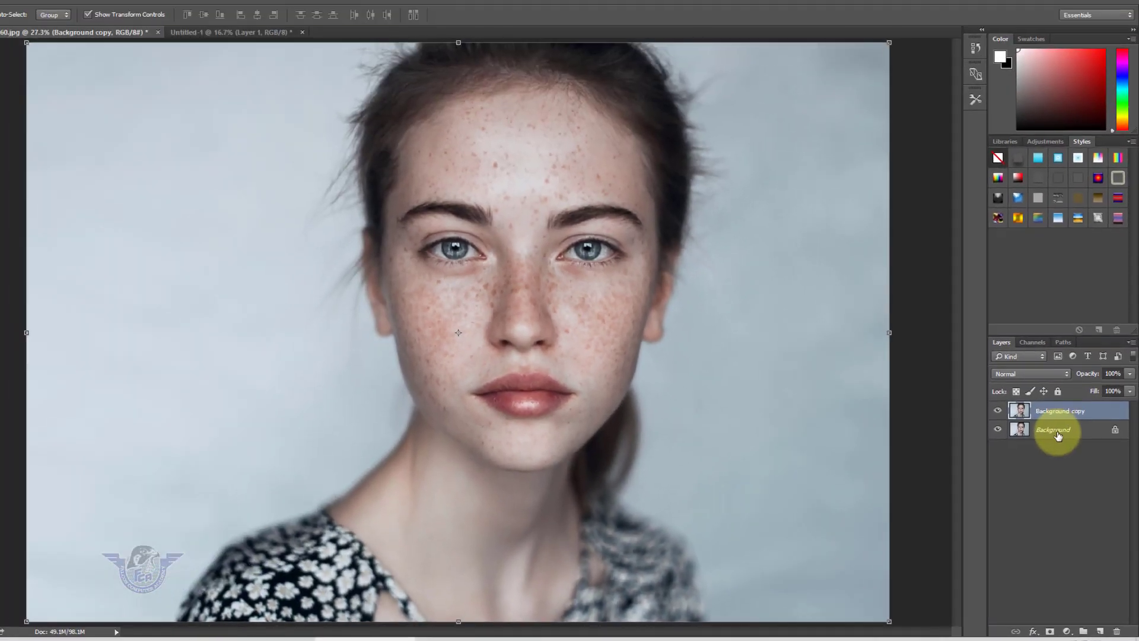
{"action": "left_click", "coordinate": [1058, 436]}
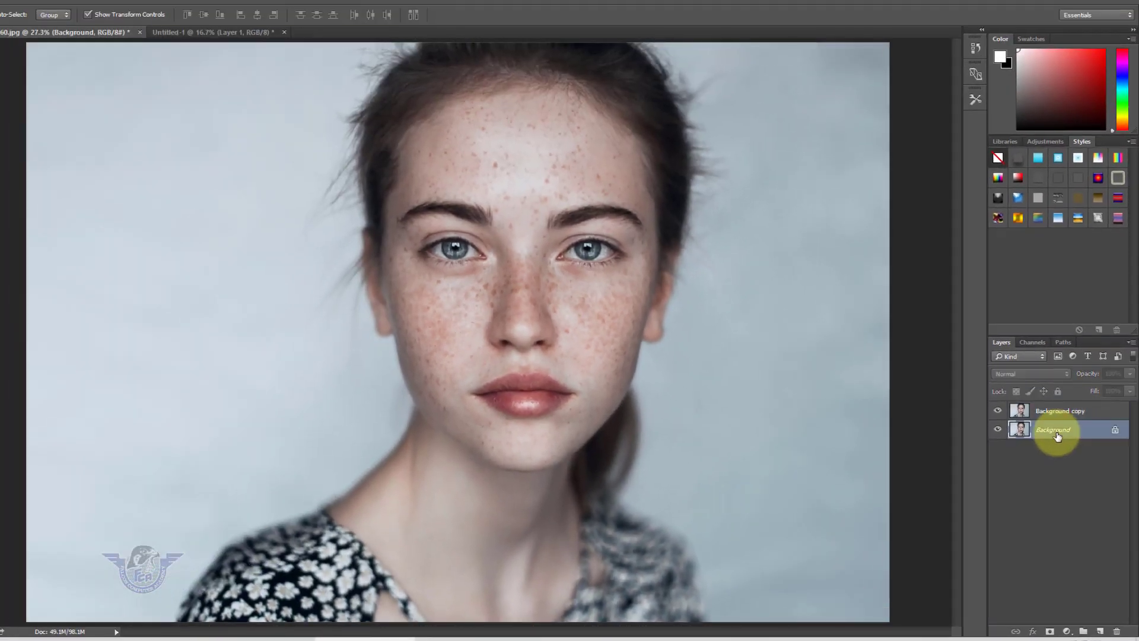
{"action": "left_click", "coordinate": [1083, 416]}
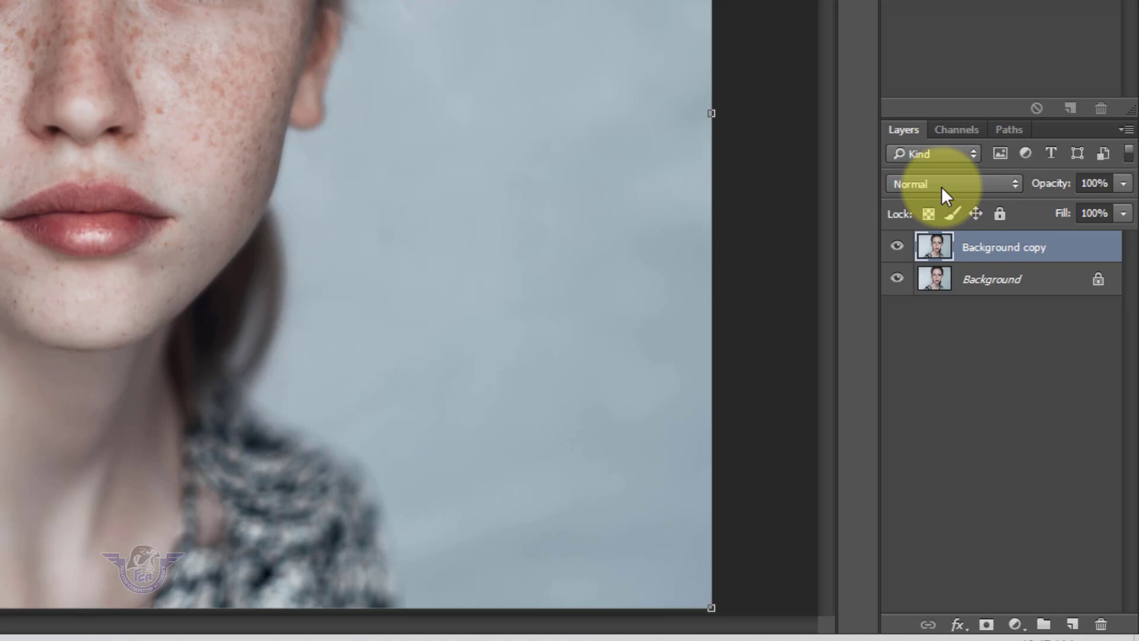
Step: Set the Background copy layer's blend mode to Vivid Light and invert its colours
{"action": "left_click", "coordinate": [1024, 375]}
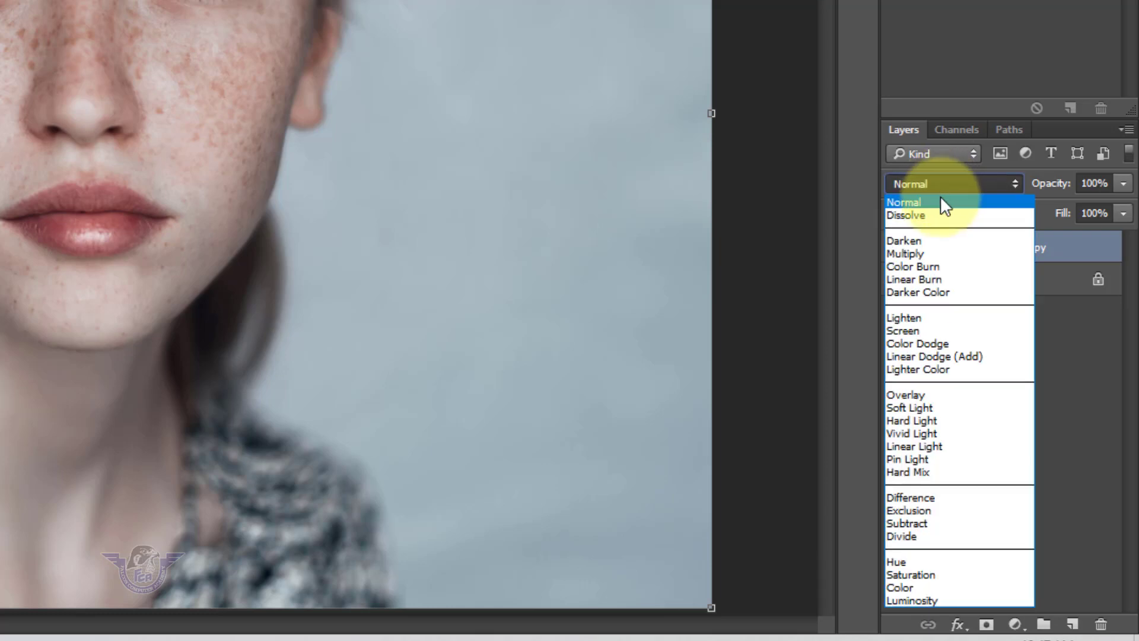
{"action": "left_click", "coordinate": [932, 432]}
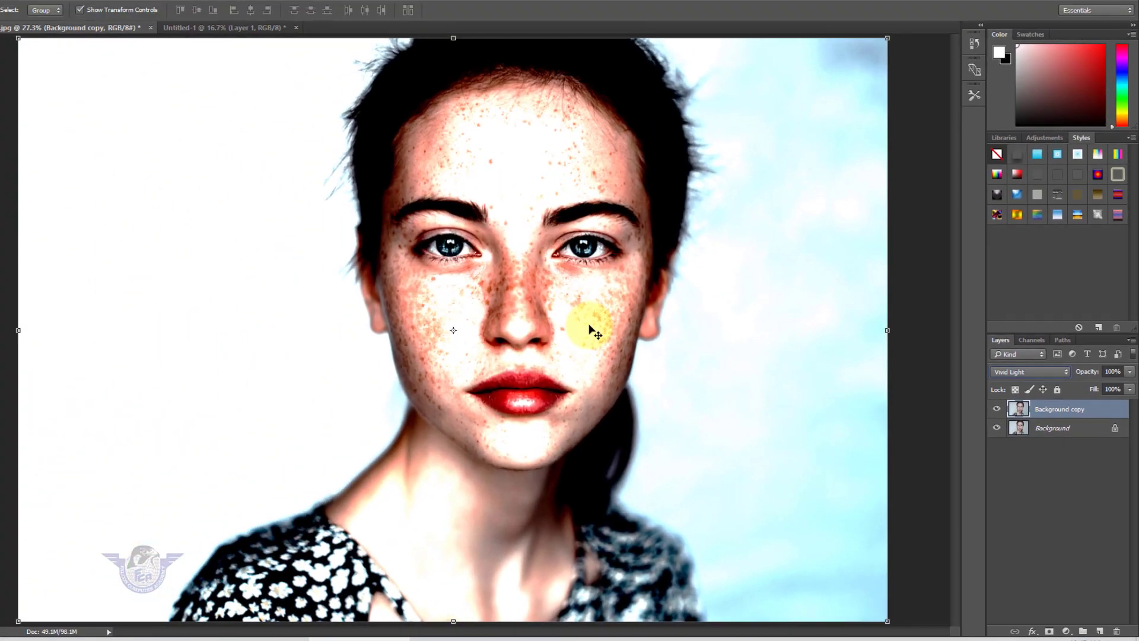
{"action": "key", "text": "ctrl+i"}
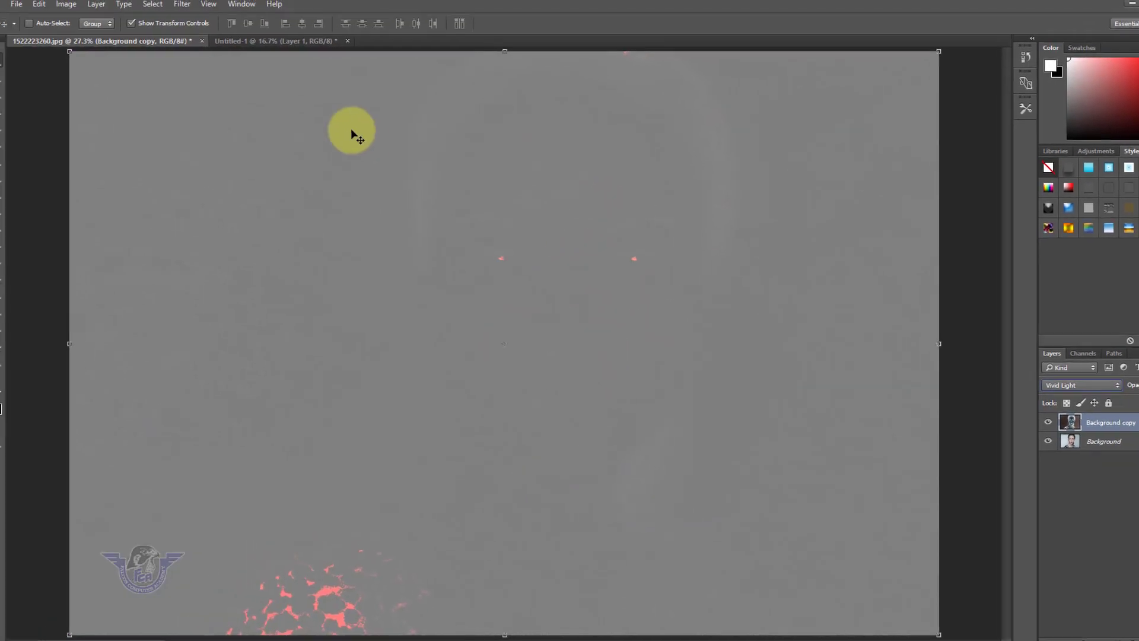
Step: Apply a High Pass filter with a radius of 18.2 pixels to the inverted Background copy, checking the whole face in the preview
{"action": "left_click", "coordinate": [214, 10]}
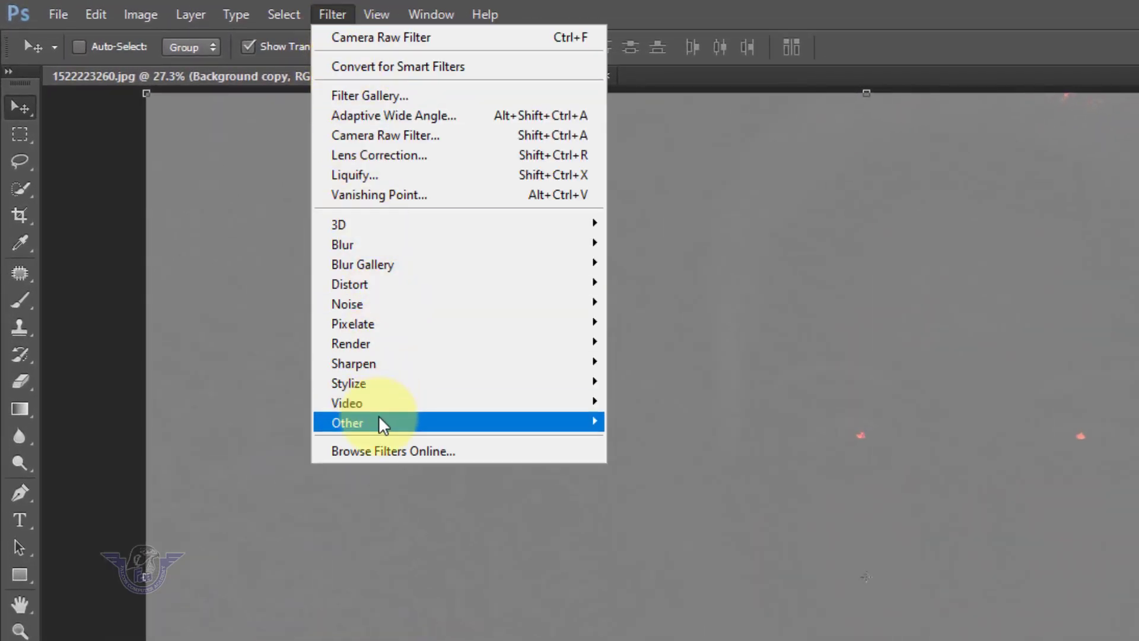
{"action": "mouse_move", "coordinate": [380, 424]}
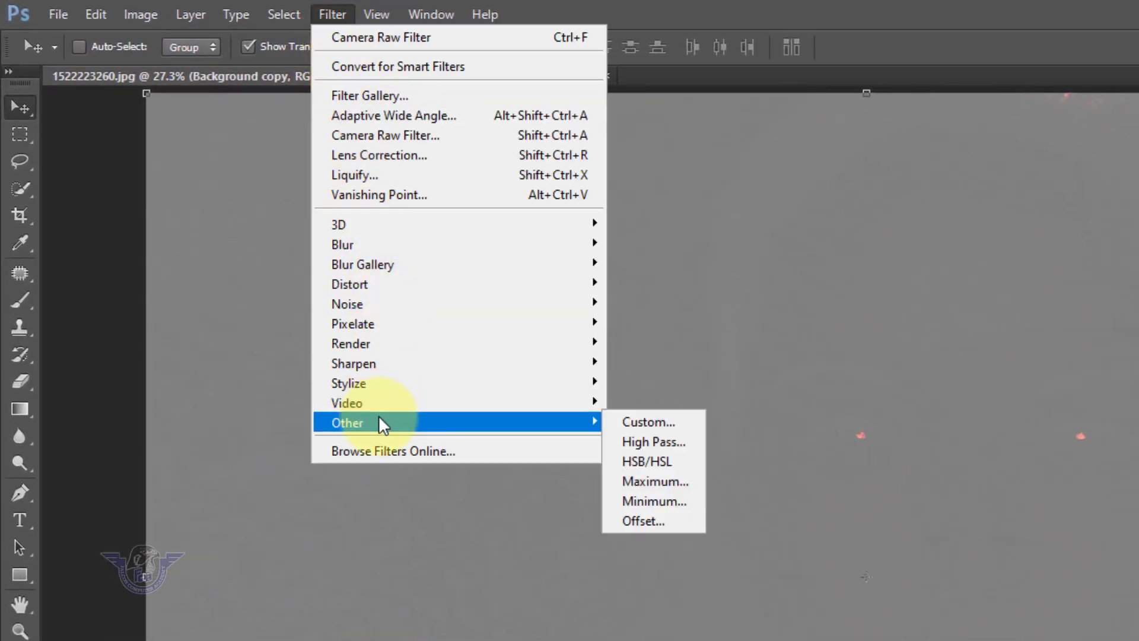
{"action": "left_click", "coordinate": [665, 441]}
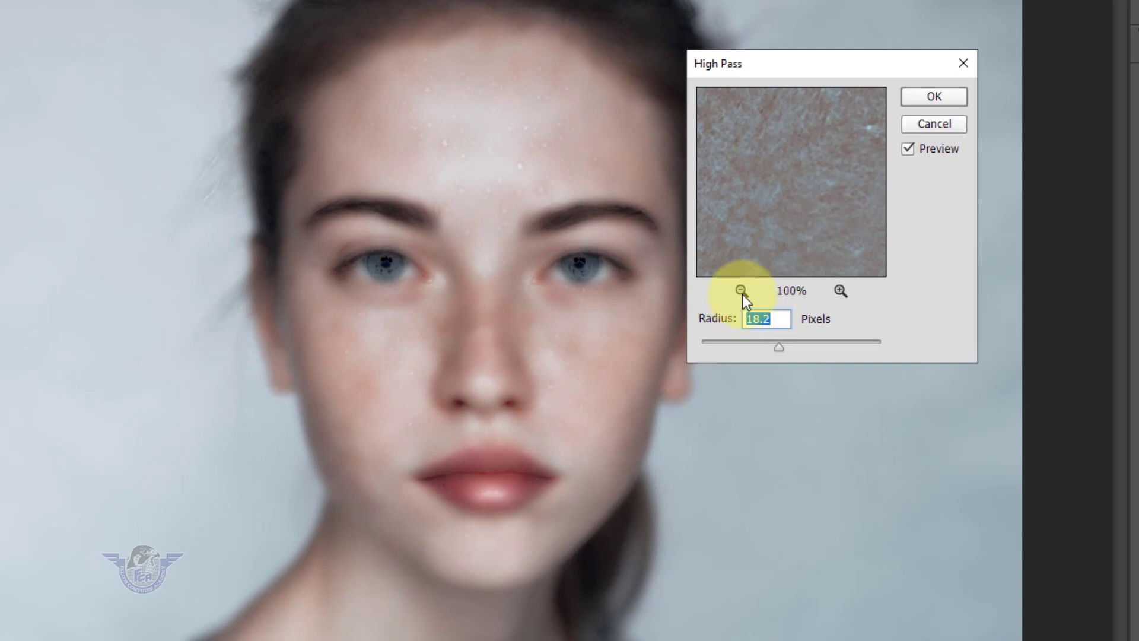
{"action": "left_click", "coordinate": [743, 291]}
{"action": "left_click", "coordinate": [743, 290]}
{"action": "left_click", "coordinate": [744, 290]}
{"action": "left_click", "coordinate": [743, 290]}
{"action": "left_click", "coordinate": [743, 290]}
{"action": "left_click", "coordinate": [744, 291]}
{"action": "left_click", "coordinate": [744, 290]}
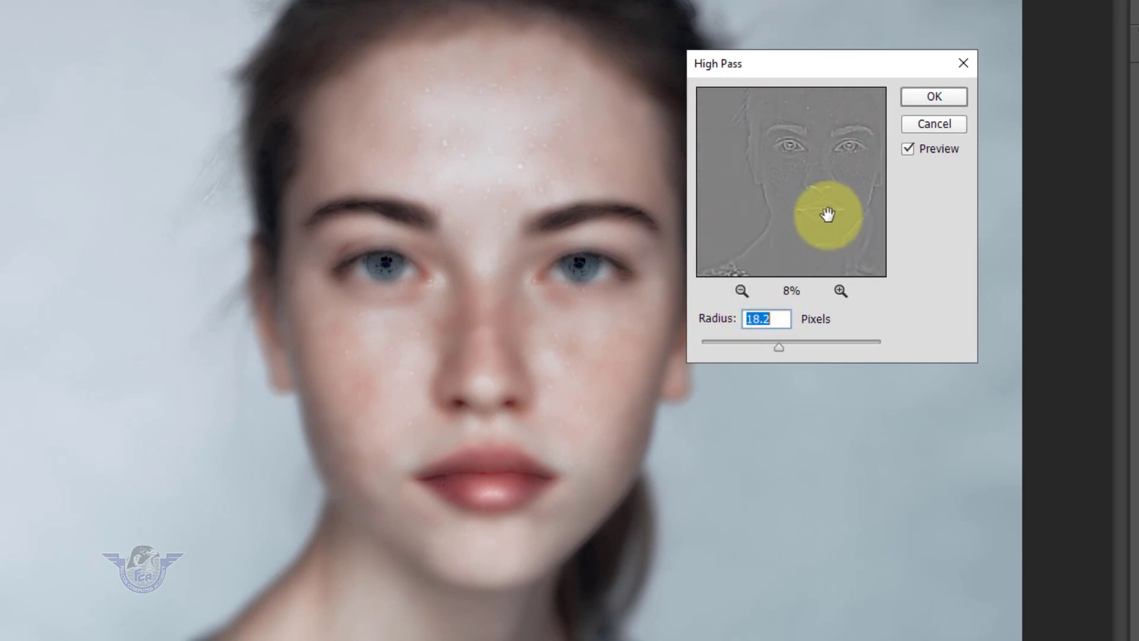
{"action": "left_click", "coordinate": [796, 237]}
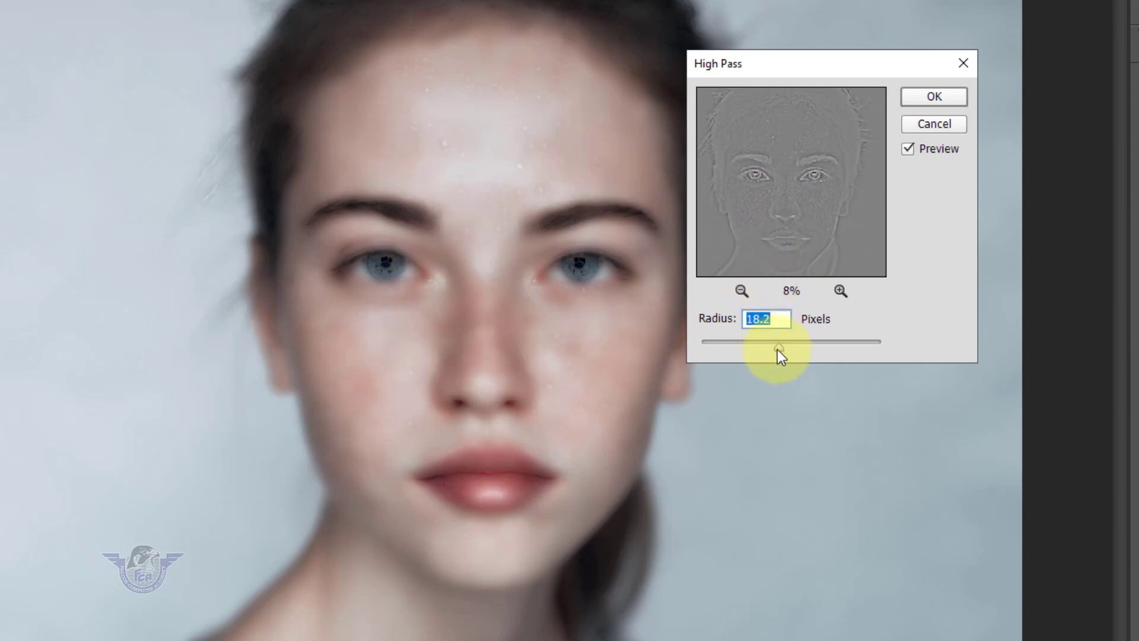
{"action": "left_click_drag", "start_coordinate": [778, 350], "coordinate": [730, 354]}
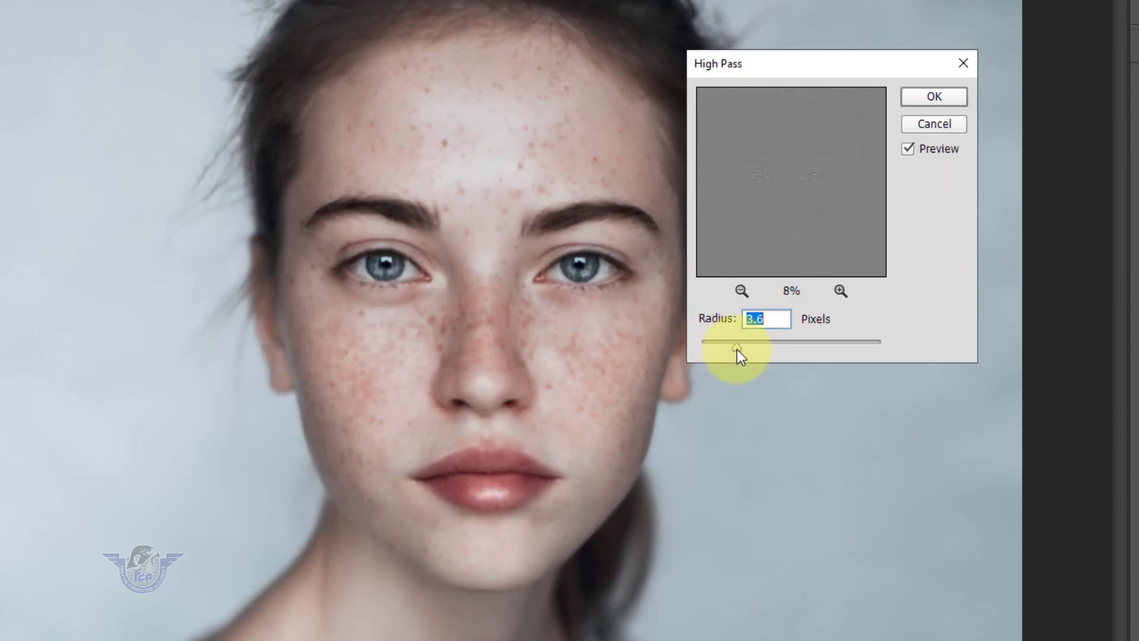
{"action": "left_click_drag", "start_coordinate": [749, 348], "coordinate": [778, 348]}
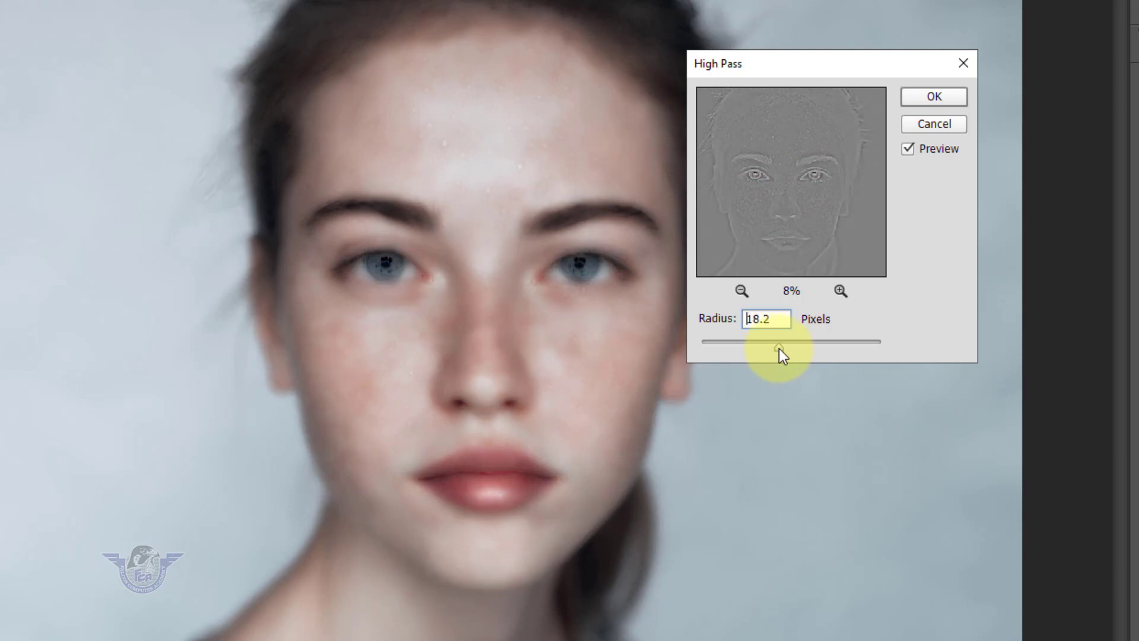
{"action": "left_click", "coordinate": [954, 102]}
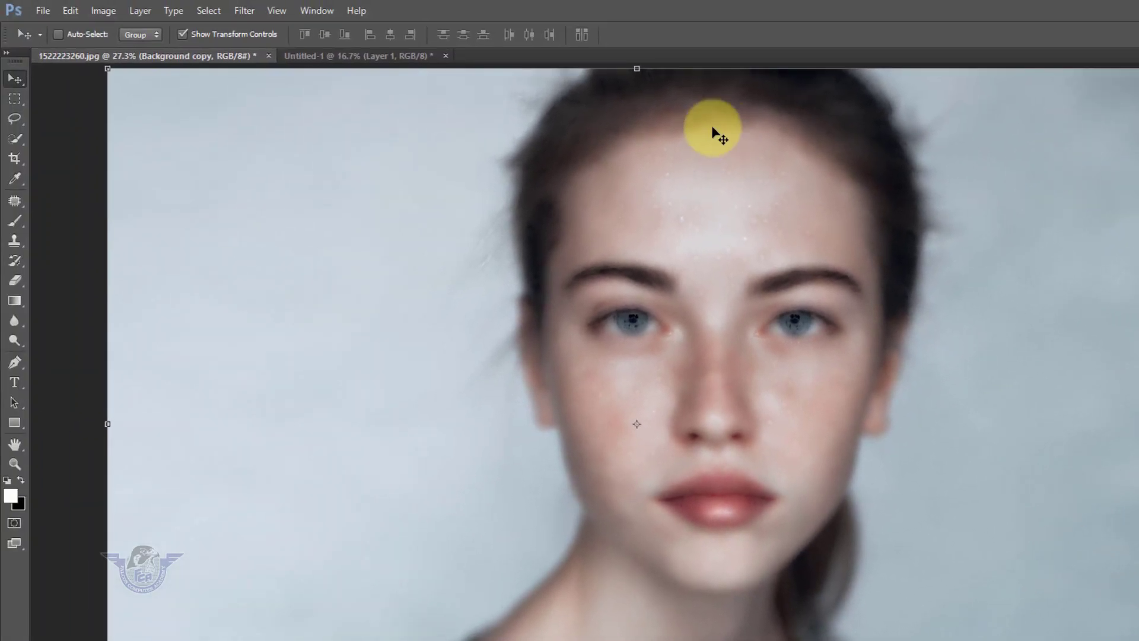
Step: Apply a Gaussian Blur with a radius of 2.6 pixels to the Background copy layer, with the whole portrait in the preview
{"action": "left_click", "coordinate": [240, 11]}
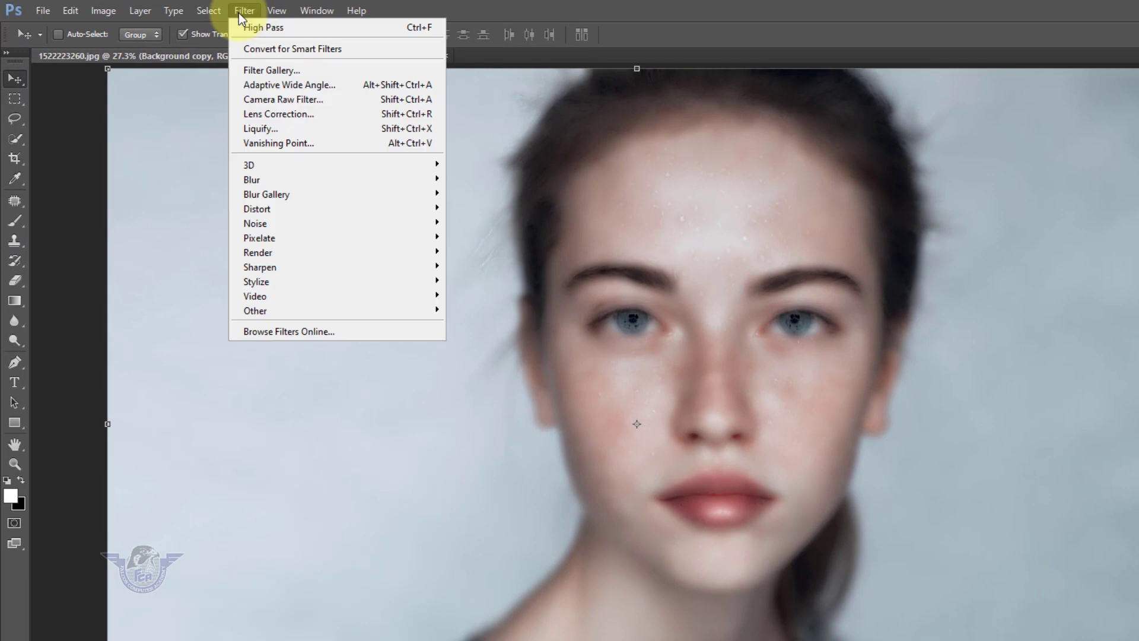
{"action": "mouse_move", "coordinate": [322, 178]}
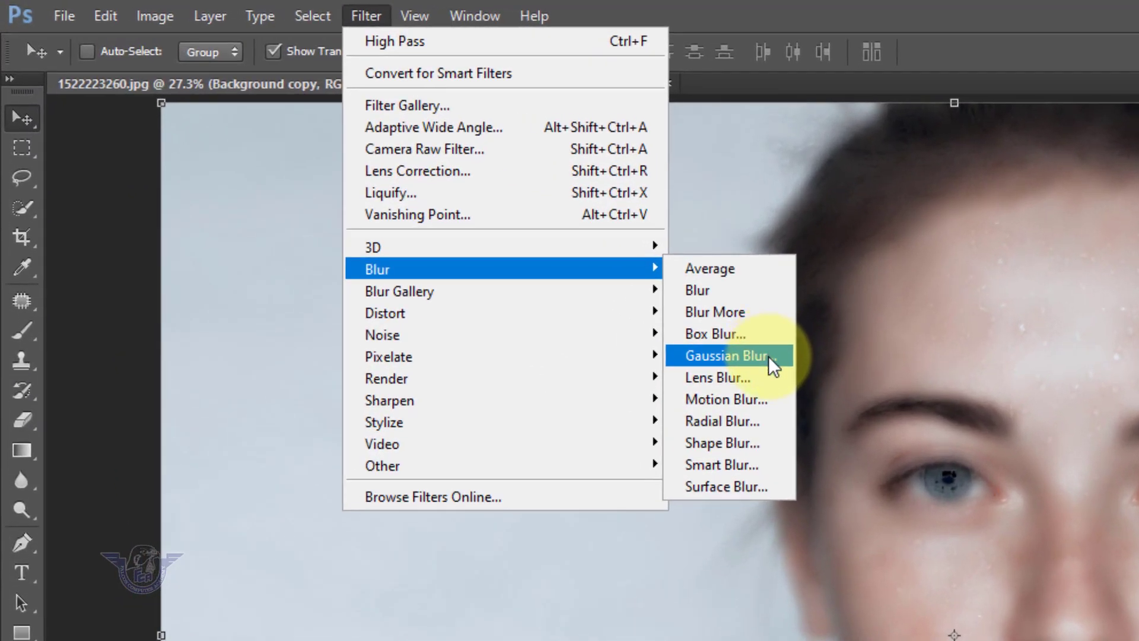
{"action": "left_click", "coordinate": [768, 356]}
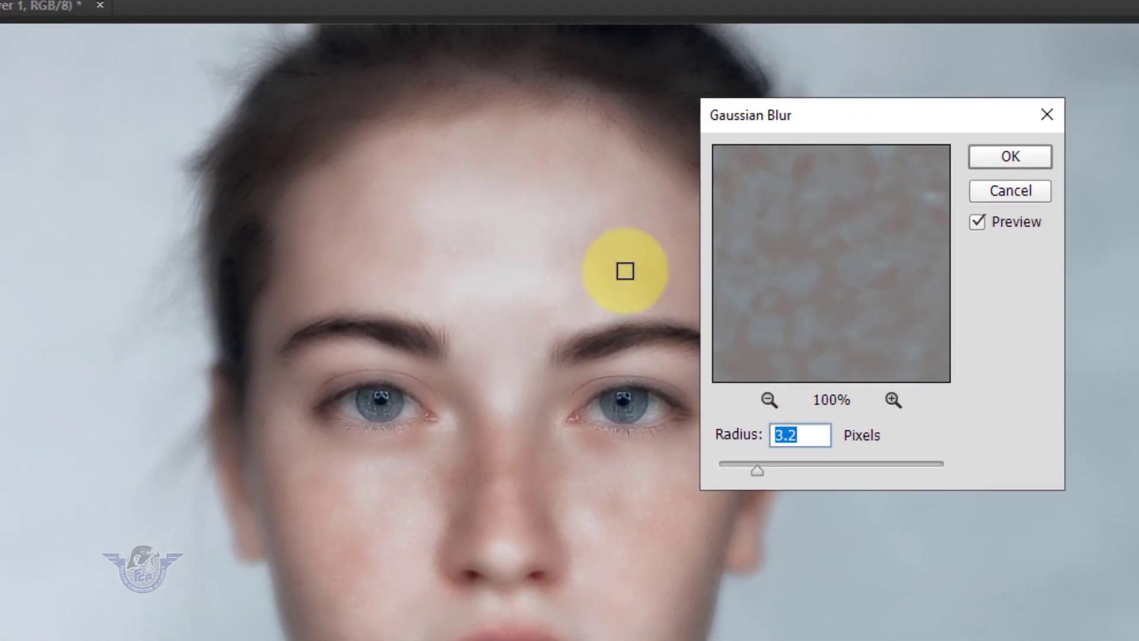
{"action": "left_click_drag", "start_coordinate": [835, 122], "coordinate": [919, 175]}
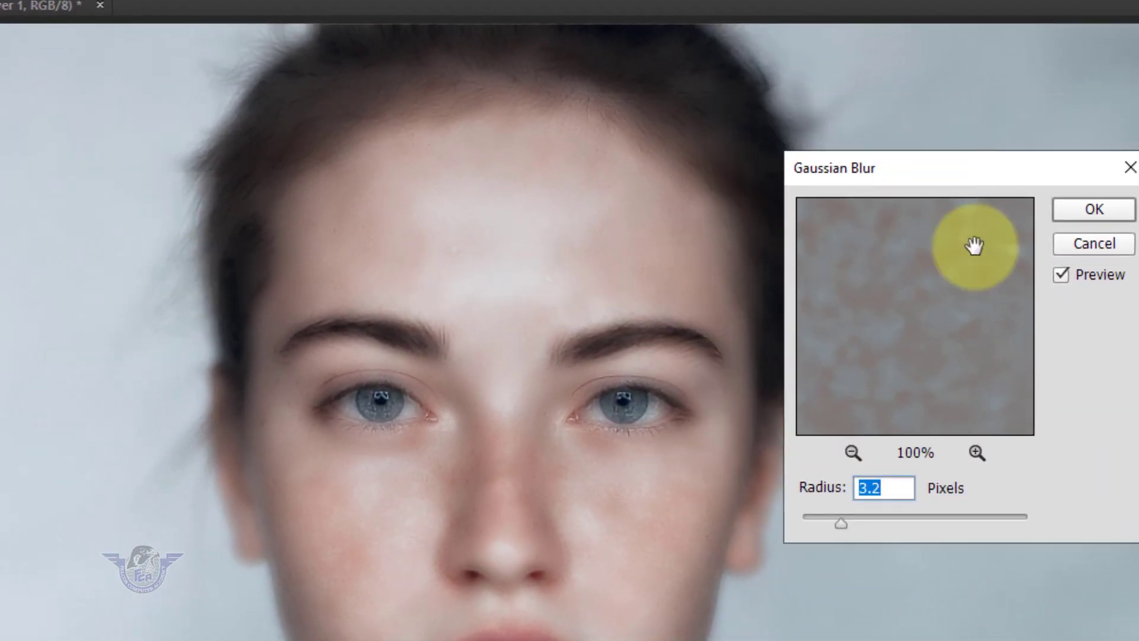
{"action": "left_click", "coordinate": [858, 457]}
{"action": "left_click", "coordinate": [858, 457]}
{"action": "left_click", "coordinate": [858, 457]}
{"action": "left_click", "coordinate": [858, 457]}
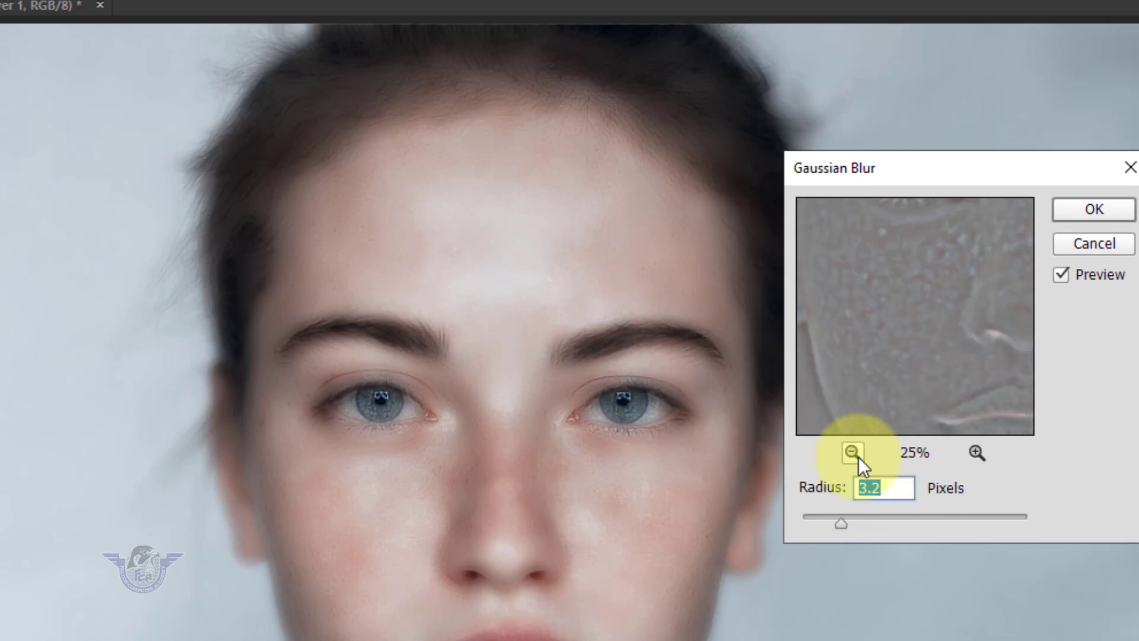
{"action": "left_click", "coordinate": [858, 457]}
{"action": "left_click", "coordinate": [858, 456]}
{"action": "left_click", "coordinate": [858, 457]}
{"action": "left_click", "coordinate": [858, 458]}
{"action": "left_click_drag", "start_coordinate": [839, 528], "coordinate": [834, 526]}
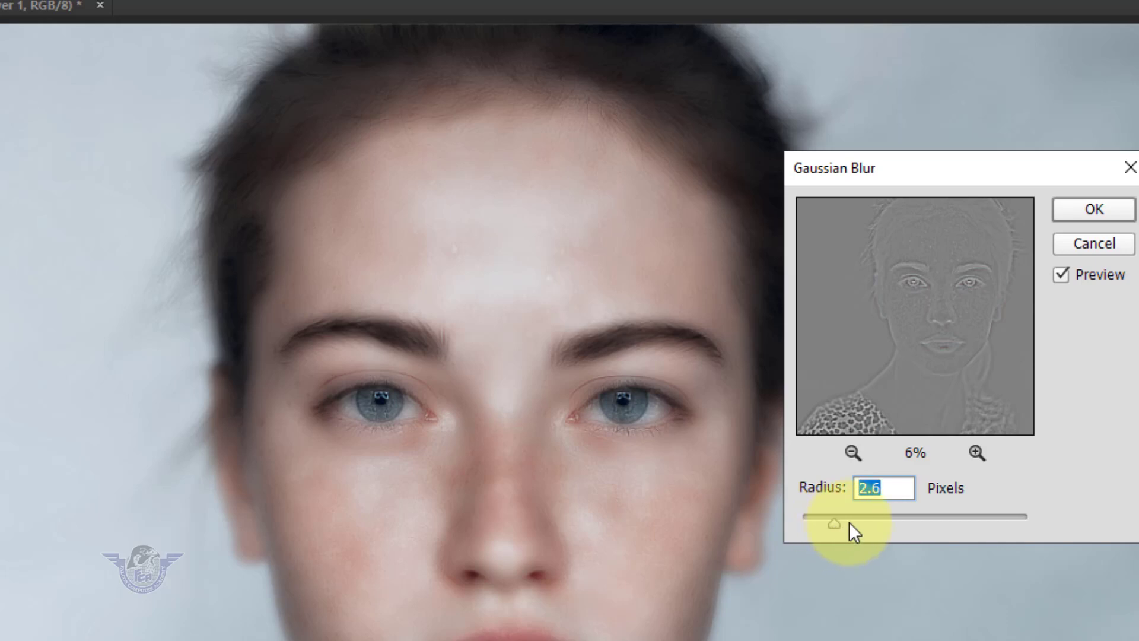
{"action": "left_click", "coordinate": [1092, 208]}
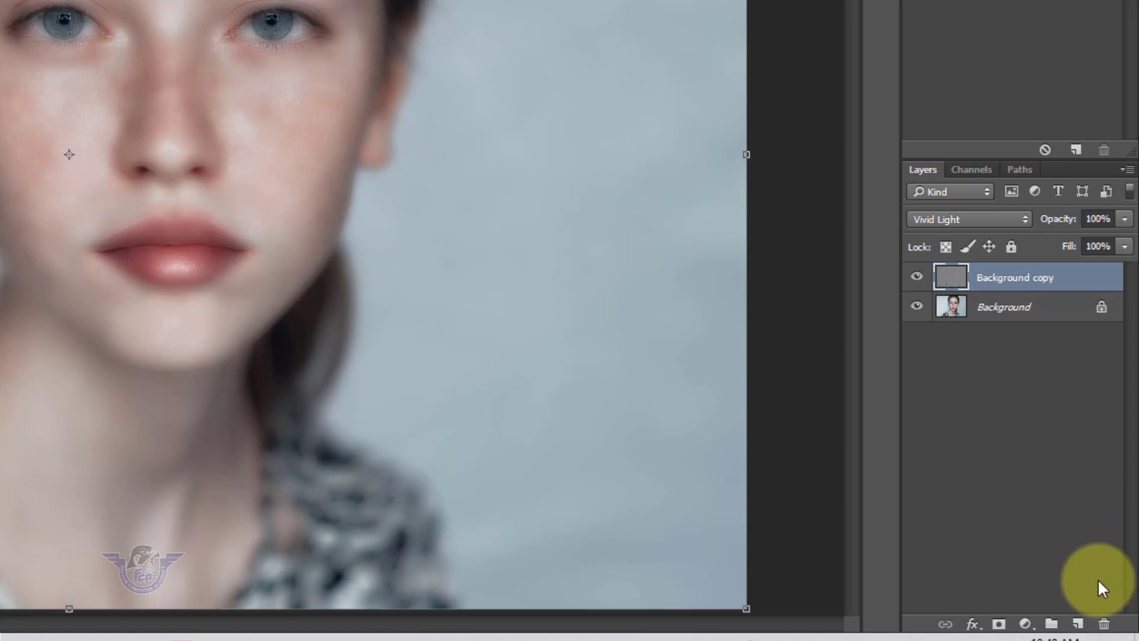
Step: Add a layer mask to the Background copy and invert the mask to black
{"action": "left_click", "coordinate": [1000, 624]}
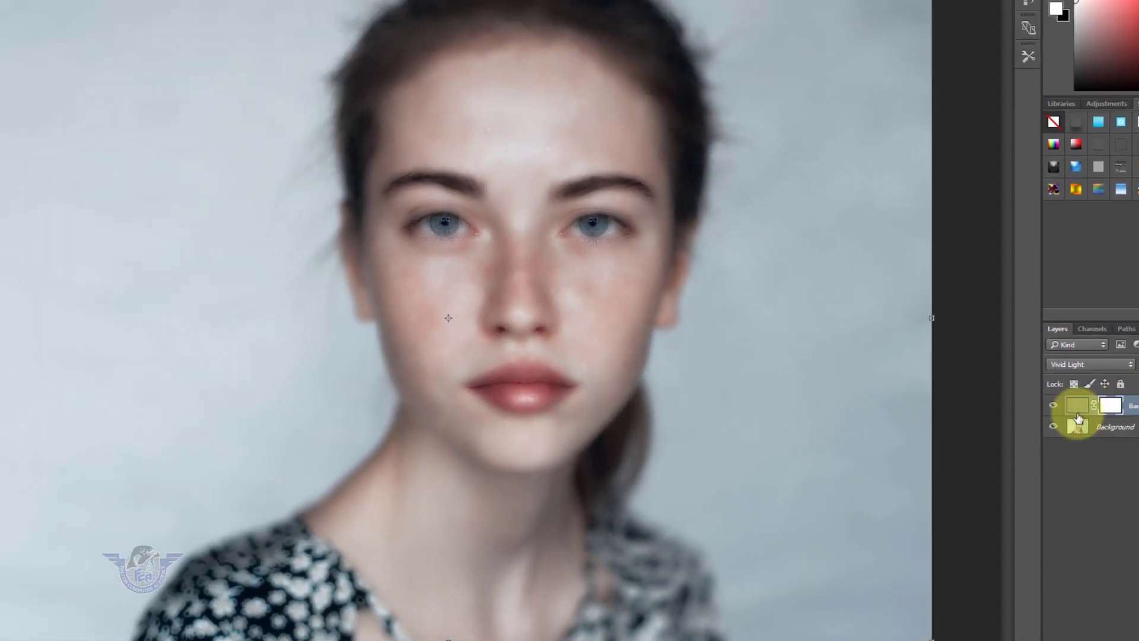
{"action": "key", "text": "ctrl+i"}
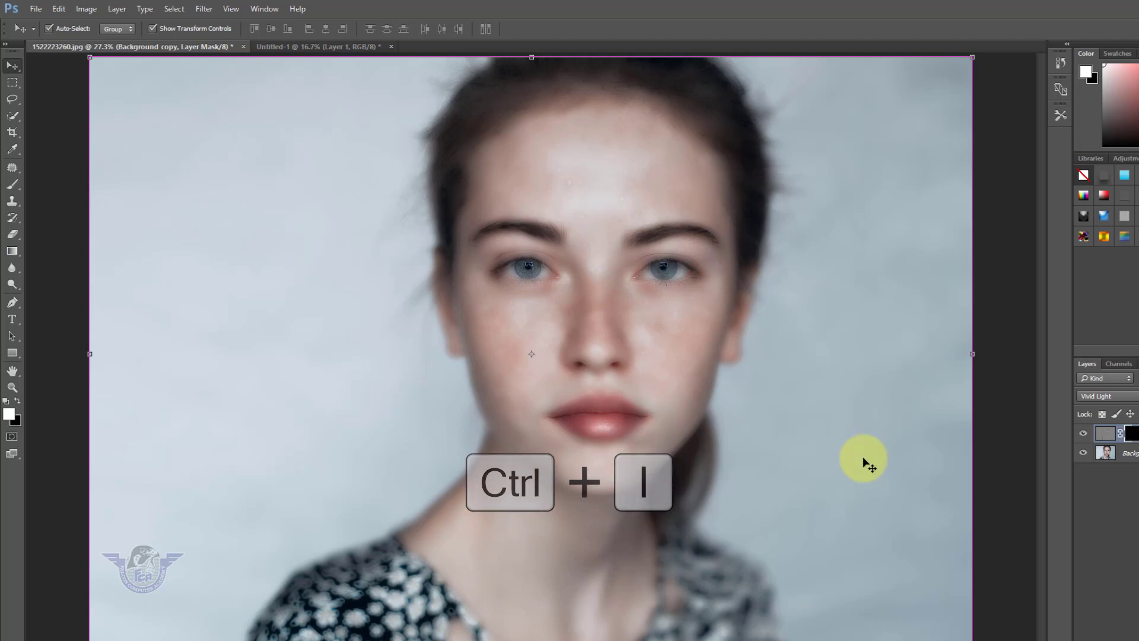
{"action": "key", "text": "ctrl+i"}
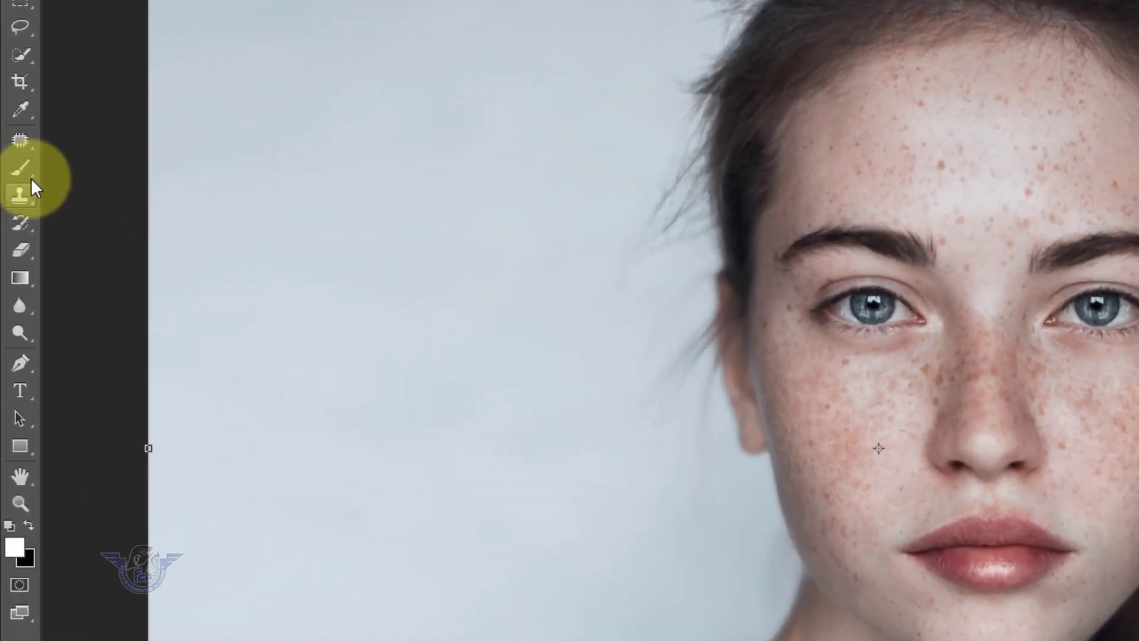
Step: Paint white on the layer mask with the Brush tool at size 150 to smooth the freckled cheek on the image's right side
{"action": "right_click", "coordinate": [28, 174]}
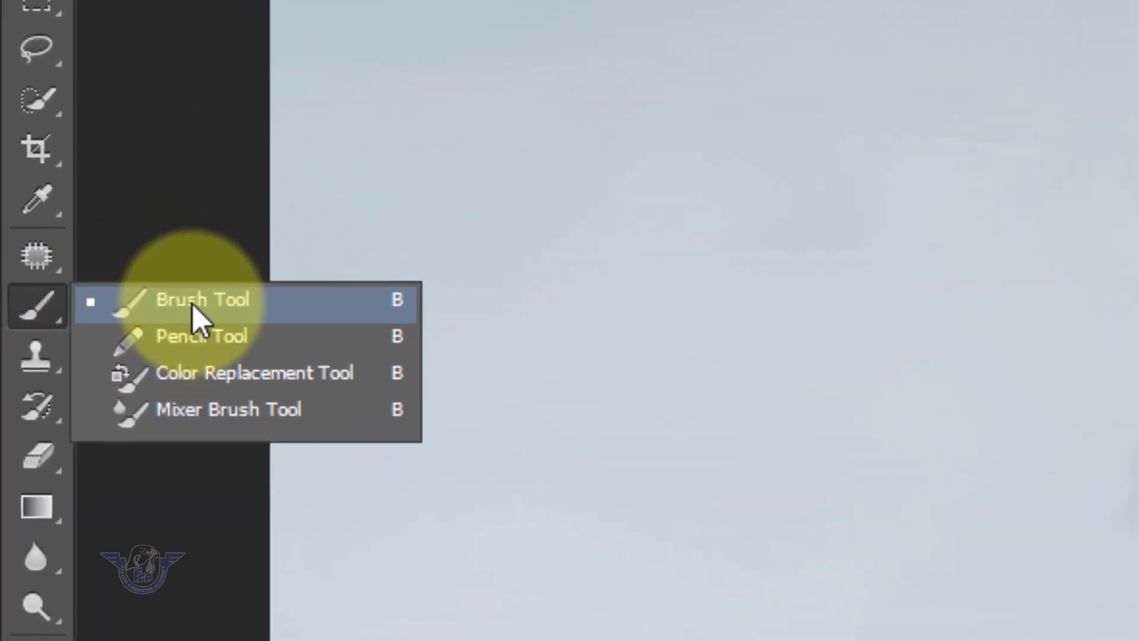
{"action": "left_click", "coordinate": [194, 304]}
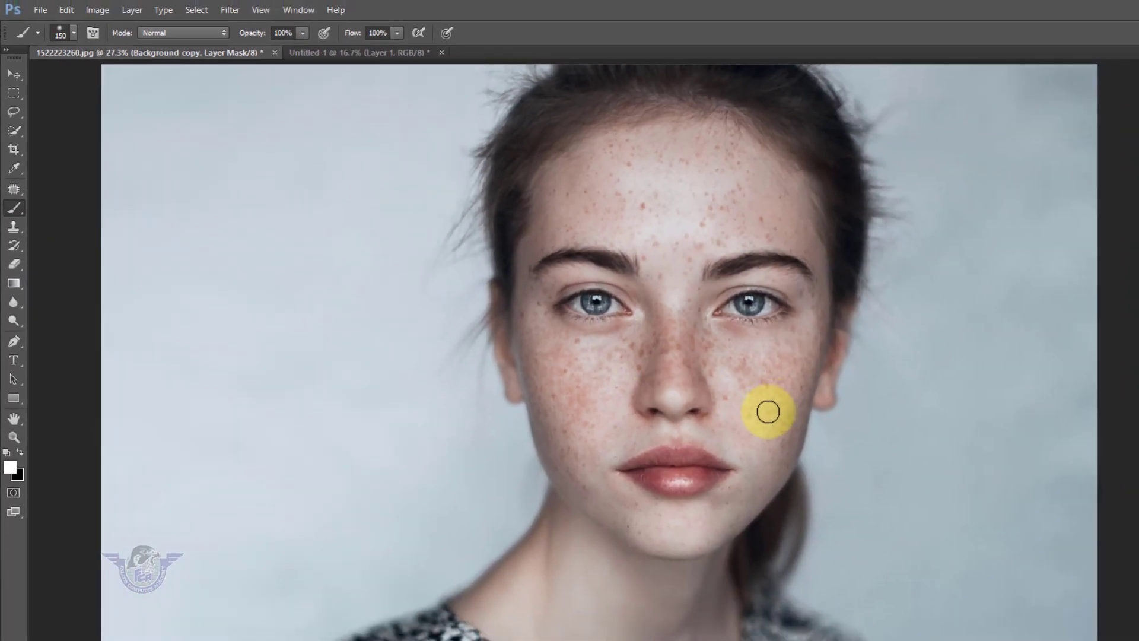
{"action": "key", "text": "ctrl+space"}
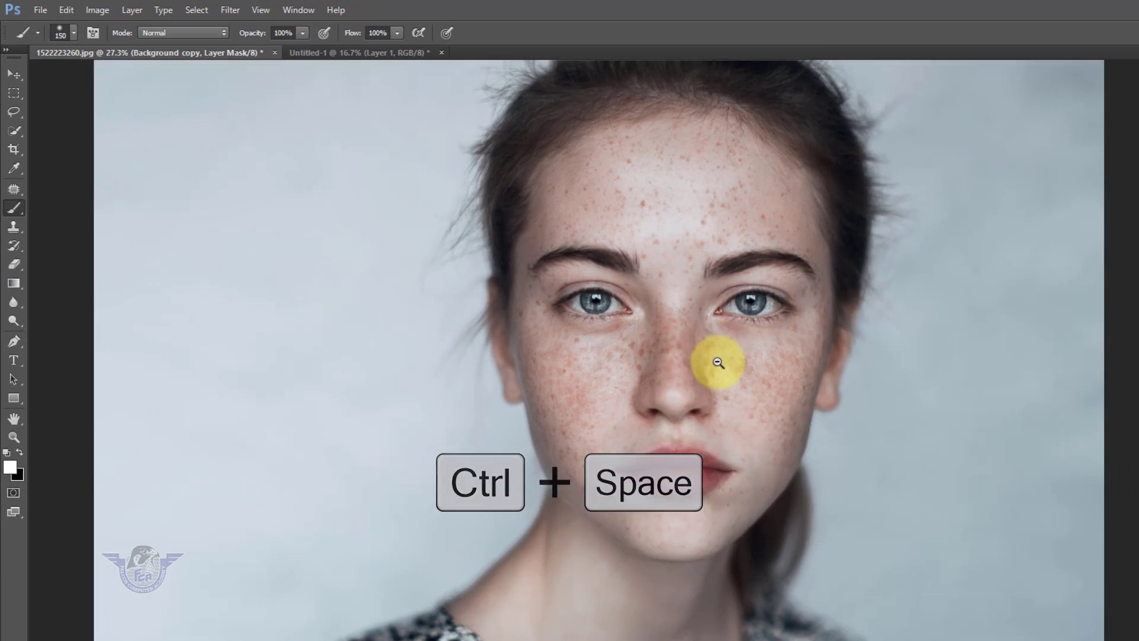
{"action": "left_click", "coordinate": [716, 362]}
{"action": "left_click_drag", "start_coordinate": [728, 374], "coordinate": [795, 415]}
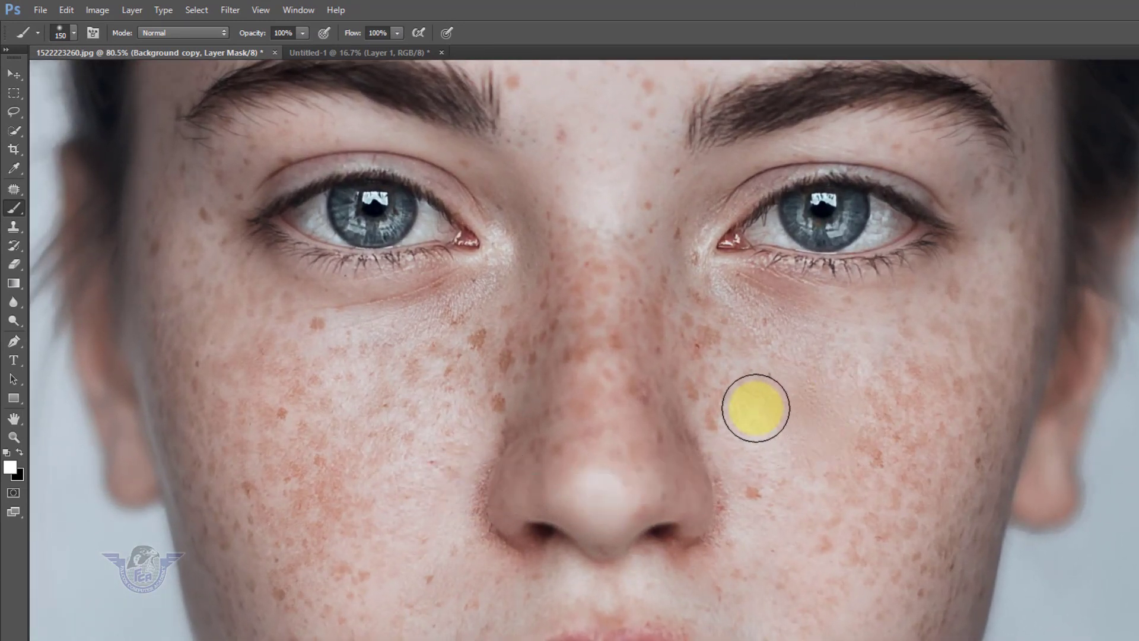
{"action": "mouse_move", "coordinate": [724, 359]}
{"action": "left_mouse_down"}
{"action": "mouse_move", "coordinate": [717, 386]}
{"action": "mouse_move", "coordinate": [737, 336]}
{"action": "mouse_move", "coordinate": [726, 326]}
{"action": "mouse_move", "coordinate": [762, 425]}
{"action": "mouse_move", "coordinate": [765, 504]}
{"action": "mouse_move", "coordinate": [832, 501]}
{"action": "mouse_move", "coordinate": [837, 479]}
{"action": "mouse_move", "coordinate": [852, 505]}
{"action": "mouse_move", "coordinate": [882, 471]}
{"action": "left_mouse_up"}
{"action": "mouse_move", "coordinate": [918, 390]}
{"action": "left_mouse_down"}
{"action": "mouse_move", "coordinate": [924, 364]}
{"action": "mouse_move", "coordinate": [944, 364]}
{"action": "mouse_move", "coordinate": [943, 490]}
{"action": "mouse_move", "coordinate": [857, 574]}
{"action": "mouse_move", "coordinate": [706, 590]}
{"action": "mouse_move", "coordinate": [888, 608]}
{"action": "mouse_move", "coordinate": [936, 576]}
{"action": "left_mouse_up"}
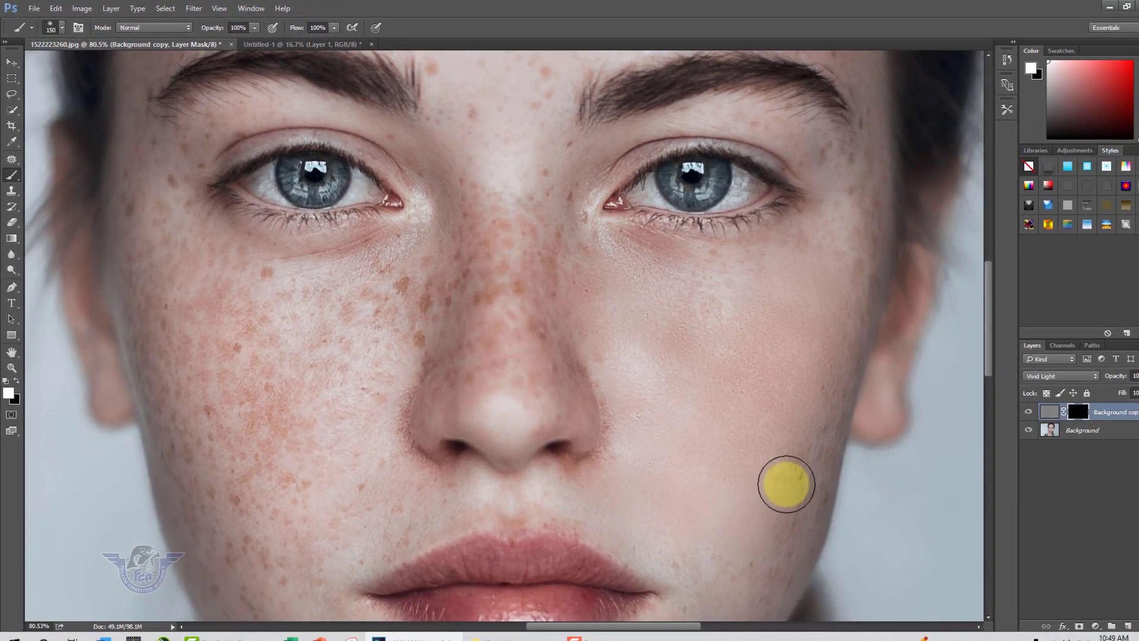
{"action": "mouse_move", "coordinate": [786, 484]}
{"action": "left_mouse_down"}
{"action": "mouse_move", "coordinate": [801, 469]}
{"action": "mouse_move", "coordinate": [695, 557]}
{"action": "mouse_move", "coordinate": [748, 595]}
{"action": "left_mouse_up"}
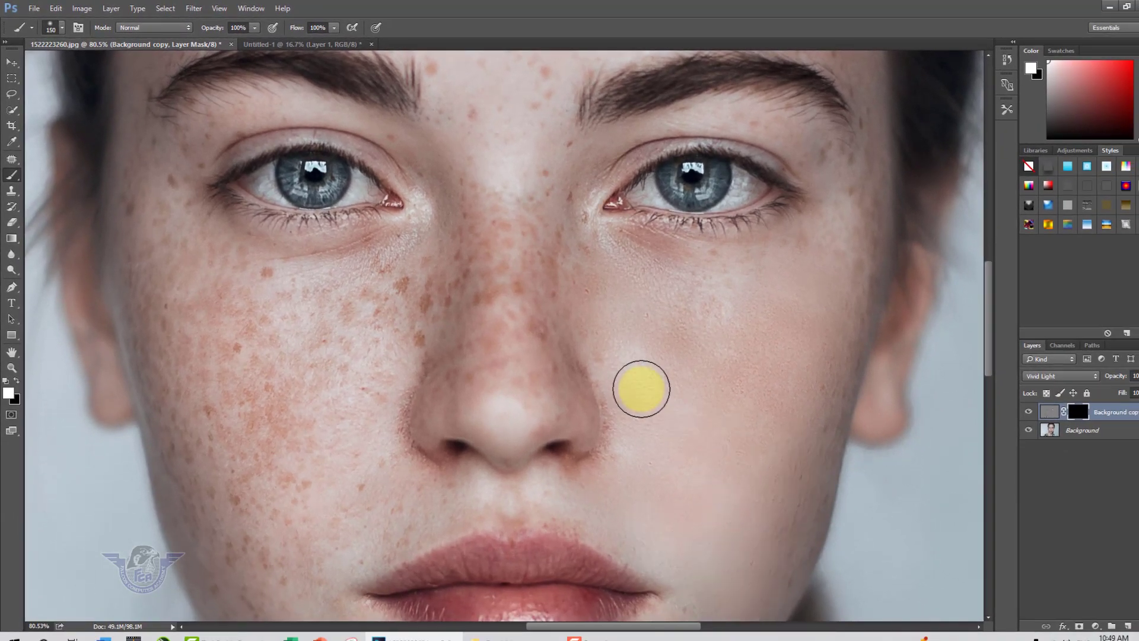
Step: Paint white on the layer mask over the nose, the freckled cheek and the forehead, using brush size 400 for broad areas and 175 for details
{"action": "mouse_move", "coordinate": [522, 274]}
{"action": "left_mouse_down"}
{"action": "mouse_move", "coordinate": [510, 240]}
{"action": "mouse_move", "coordinate": [477, 271]}
{"action": "mouse_move", "coordinate": [388, 303]}
{"action": "mouse_move", "coordinate": [398, 340]}
{"action": "mouse_move", "coordinate": [335, 334]}
{"action": "mouse_move", "coordinate": [267, 308]}
{"action": "mouse_move", "coordinate": [260, 282]}
{"action": "mouse_move", "coordinate": [294, 199]}
{"action": "mouse_move", "coordinate": [346, 272]}
{"action": "mouse_move", "coordinate": [311, 181]}
{"action": "mouse_move", "coordinate": [495, 366]}
{"action": "mouse_move", "coordinate": [486, 462]}
{"action": "mouse_move", "coordinate": [561, 445]}
{"action": "mouse_move", "coordinate": [393, 396]}
{"action": "mouse_move", "coordinate": [458, 341]}
{"action": "mouse_move", "coordinate": [409, 356]}
{"action": "mouse_move", "coordinate": [381, 409]}
{"action": "mouse_move", "coordinate": [407, 371]}
{"action": "mouse_move", "coordinate": [503, 352]}
{"action": "mouse_move", "coordinate": [519, 337]}
{"action": "mouse_move", "coordinate": [495, 230]}
{"action": "mouse_move", "coordinate": [468, 204]}
{"action": "mouse_move", "coordinate": [546, 221]}
{"action": "mouse_move", "coordinate": [561, 157]}
{"action": "mouse_move", "coordinate": [521, 110]}
{"action": "mouse_move", "coordinate": [497, 120]}
{"action": "mouse_move", "coordinate": [451, 100]}
{"action": "mouse_move", "coordinate": [447, 69]}
{"action": "mouse_move", "coordinate": [526, 87]}
{"action": "mouse_move", "coordinate": [463, 219]}
{"action": "mouse_move", "coordinate": [244, 370]}
{"action": "mouse_move", "coordinate": [286, 393]}
{"action": "mouse_move", "coordinate": [307, 461]}
{"action": "mouse_move", "coordinate": [353, 498]}
{"action": "mouse_move", "coordinate": [405, 513]}
{"action": "mouse_move", "coordinate": [270, 483]}
{"action": "mouse_move", "coordinate": [222, 347]}
{"action": "mouse_move", "coordinate": [175, 312]}
{"action": "mouse_move", "coordinate": [200, 451]}
{"action": "mouse_move", "coordinate": [243, 538]}
{"action": "mouse_move", "coordinate": [290, 565]}
{"action": "mouse_move", "coordinate": [279, 593]}
{"action": "mouse_move", "coordinate": [171, 392]}
{"action": "mouse_move", "coordinate": [181, 289]}
{"action": "mouse_move", "coordinate": [197, 253]}
{"action": "mouse_move", "coordinate": [178, 262]}
{"action": "mouse_move", "coordinate": [142, 222]}
{"action": "mouse_move", "coordinate": [179, 364]}
{"action": "mouse_move", "coordinate": [186, 453]}
{"action": "mouse_move", "coordinate": [252, 600]}
{"action": "mouse_move", "coordinate": [303, 532]}
{"action": "mouse_move", "coordinate": [382, 290]}
{"action": "mouse_move", "coordinate": [409, 621]}
{"action": "left_mouse_up"}
{"action": "mouse_move", "coordinate": [237, 450]}
{"action": "left_mouse_down"}
{"action": "mouse_move", "coordinate": [293, 414]}
{"action": "mouse_move", "coordinate": [241, 416]}
{"action": "mouse_move", "coordinate": [180, 476]}
{"action": "mouse_move", "coordinate": [242, 431]}
{"action": "mouse_move", "coordinate": [409, 431]}
{"action": "mouse_move", "coordinate": [446, 451]}
{"action": "mouse_move", "coordinate": [392, 413]}
{"action": "mouse_move", "coordinate": [551, 336]}
{"action": "mouse_move", "coordinate": [528, 351]}
{"action": "mouse_move", "coordinate": [611, 335]}
{"action": "mouse_move", "coordinate": [613, 313]}
{"action": "mouse_move", "coordinate": [772, 281]}
{"action": "mouse_move", "coordinate": [783, 300]}
{"action": "mouse_move", "coordinate": [836, 308]}
{"action": "mouse_move", "coordinate": [792, 282]}
{"action": "mouse_move", "coordinate": [776, 197]}
{"action": "mouse_move", "coordinate": [688, 198]}
{"action": "mouse_move", "coordinate": [682, 250]}
{"action": "mouse_move", "coordinate": [649, 189]}
{"action": "mouse_move", "coordinate": [655, 129]}
{"action": "mouse_move", "coordinate": [675, 126]}
{"action": "mouse_move", "coordinate": [685, 209]}
{"action": "left_mouse_up"}
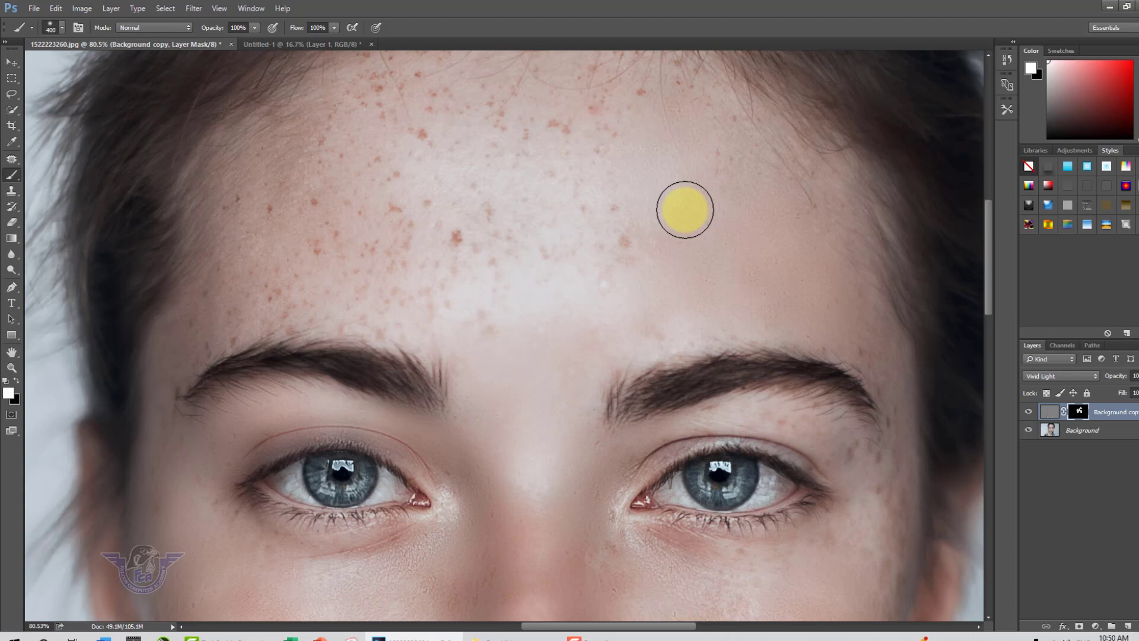
{"action": "mouse_move", "coordinate": [685, 209]}
{"action": "left_mouse_down"}
{"action": "mouse_move", "coordinate": [610, 208]}
{"action": "mouse_move", "coordinate": [517, 193]}
{"action": "mouse_move", "coordinate": [441, 126]}
{"action": "mouse_move", "coordinate": [417, 142]}
{"action": "mouse_move", "coordinate": [588, 108]}
{"action": "mouse_move", "coordinate": [557, 170]}
{"action": "mouse_move", "coordinate": [425, 205]}
{"action": "mouse_move", "coordinate": [417, 218]}
{"action": "mouse_move", "coordinate": [216, 244]}
{"action": "mouse_move", "coordinate": [331, 241]}
{"action": "mouse_move", "coordinate": [430, 249]}
{"action": "mouse_move", "coordinate": [433, 261]}
{"action": "mouse_move", "coordinate": [287, 244]}
{"action": "mouse_move", "coordinate": [211, 265]}
{"action": "mouse_move", "coordinate": [242, 214]}
{"action": "mouse_move", "coordinate": [311, 171]}
{"action": "mouse_move", "coordinate": [478, 160]}
{"action": "mouse_move", "coordinate": [523, 195]}
{"action": "mouse_move", "coordinate": [579, 162]}
{"action": "mouse_move", "coordinate": [614, 195]}
{"action": "mouse_move", "coordinate": [578, 174]}
{"action": "mouse_move", "coordinate": [693, 244]}
{"action": "mouse_move", "coordinate": [865, 470]}
{"action": "mouse_move", "coordinate": [877, 549]}
{"action": "mouse_move", "coordinate": [790, 614]}
{"action": "mouse_move", "coordinate": [816, 592]}
{"action": "mouse_move", "coordinate": [746, 590]}
{"action": "mouse_move", "coordinate": [810, 568]}
{"action": "mouse_move", "coordinate": [691, 580]}
{"action": "mouse_move", "coordinate": [612, 546]}
{"action": "mouse_move", "coordinate": [251, 562]}
{"action": "mouse_move", "coordinate": [211, 504]}
{"action": "mouse_move", "coordinate": [227, 547]}
{"action": "mouse_move", "coordinate": [280, 581]}
{"action": "mouse_move", "coordinate": [439, 568]}
{"action": "mouse_move", "coordinate": [701, 488]}
{"action": "mouse_move", "coordinate": [746, 424]}
{"action": "mouse_move", "coordinate": [860, 422]}
{"action": "mouse_move", "coordinate": [817, 429]}
{"action": "mouse_move", "coordinate": [755, 412]}
{"action": "mouse_move", "coordinate": [646, 429]}
{"action": "mouse_move", "coordinate": [690, 465]}
{"action": "mouse_move", "coordinate": [977, 415]}
{"action": "left_mouse_up"}
{"action": "key", "text": "bracketleft"}
{"action": "key", "text": "bracketleft"}
{"action": "key", "text": "bracketleft"}
{"action": "key", "text": "bracketleft"}
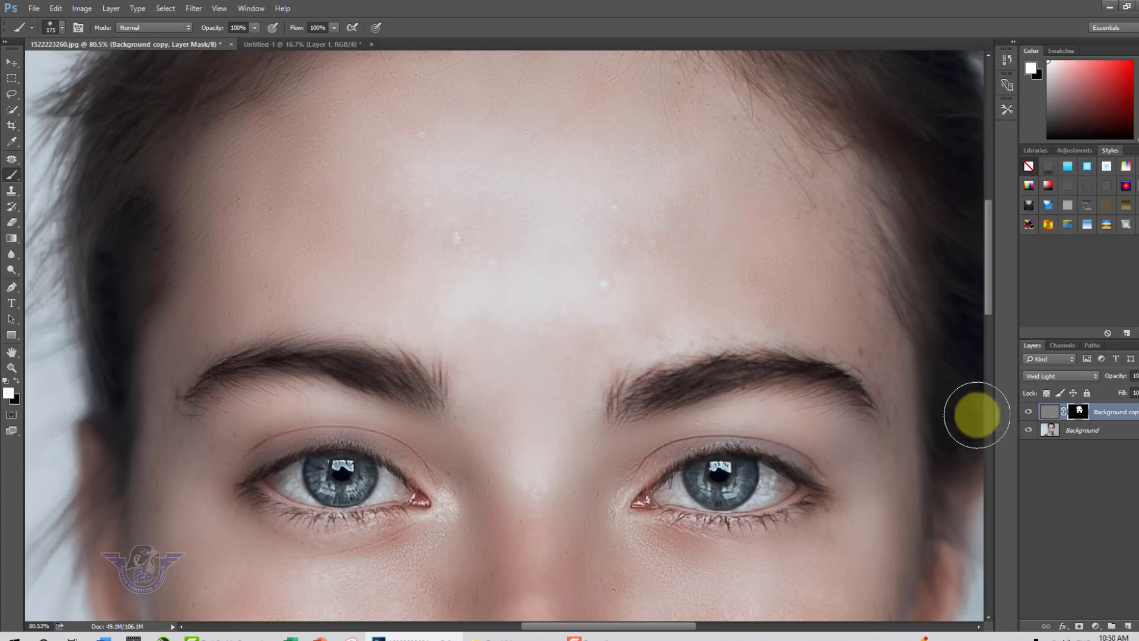
Step: Paint white on the layer mask over the chin and lower jaw with the brush at size 250
{"action": "key", "text": "ctrl+0"}
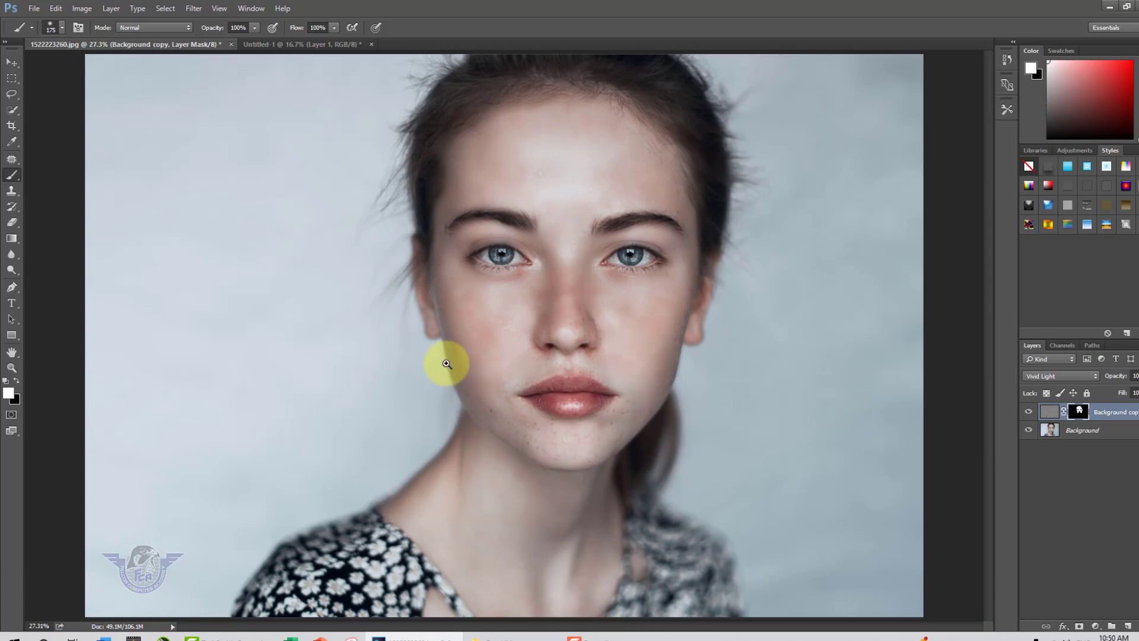
{"action": "mouse_move", "coordinate": [447, 364]}
{"action": "left_mouse_down"}
{"action": "mouse_move", "coordinate": [603, 453]}
{"action": "mouse_move", "coordinate": [511, 402]}
{"action": "mouse_move", "coordinate": [486, 407]}
{"action": "left_mouse_up"}
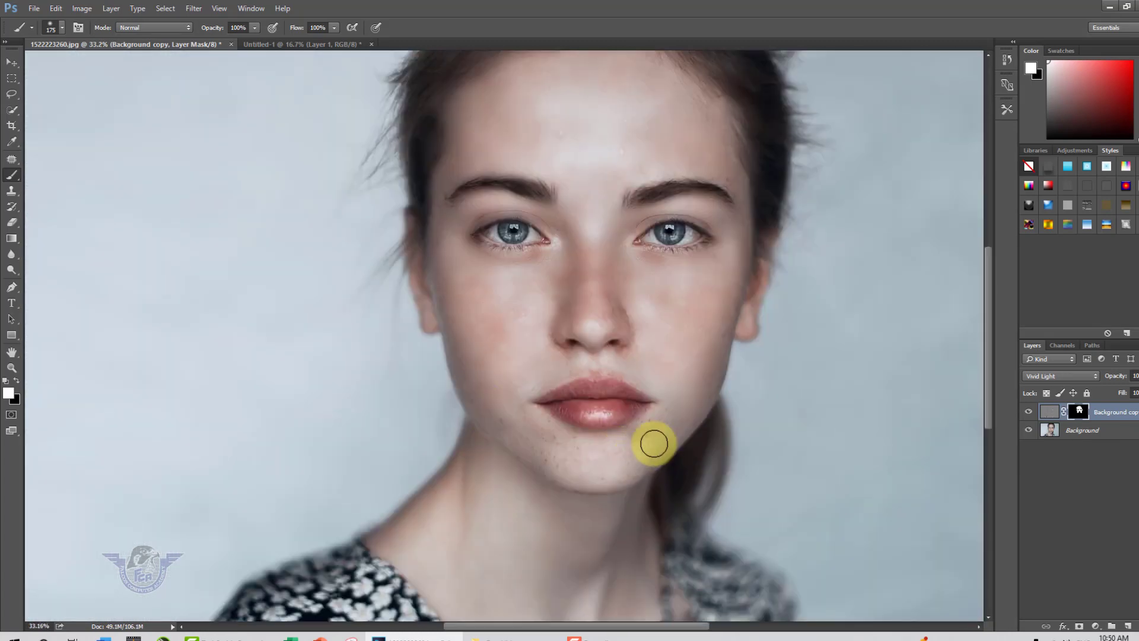
{"action": "key", "text": "]"}
{"action": "mouse_move", "coordinate": [661, 434]}
{"action": "left_mouse_down"}
{"action": "mouse_move", "coordinate": [629, 467]}
{"action": "mouse_move", "coordinate": [645, 457]}
{"action": "mouse_move", "coordinate": [567, 467]}
{"action": "mouse_move", "coordinate": [578, 469]}
{"action": "mouse_move", "coordinate": [499, 421]}
{"action": "mouse_move", "coordinate": [579, 451]}
{"action": "mouse_move", "coordinate": [568, 444]}
{"action": "mouse_move", "coordinate": [671, 444]}
{"action": "mouse_move", "coordinate": [656, 433]}
{"action": "mouse_move", "coordinate": [640, 369]}
{"action": "mouse_move", "coordinate": [657, 342]}
{"action": "left_mouse_up"}
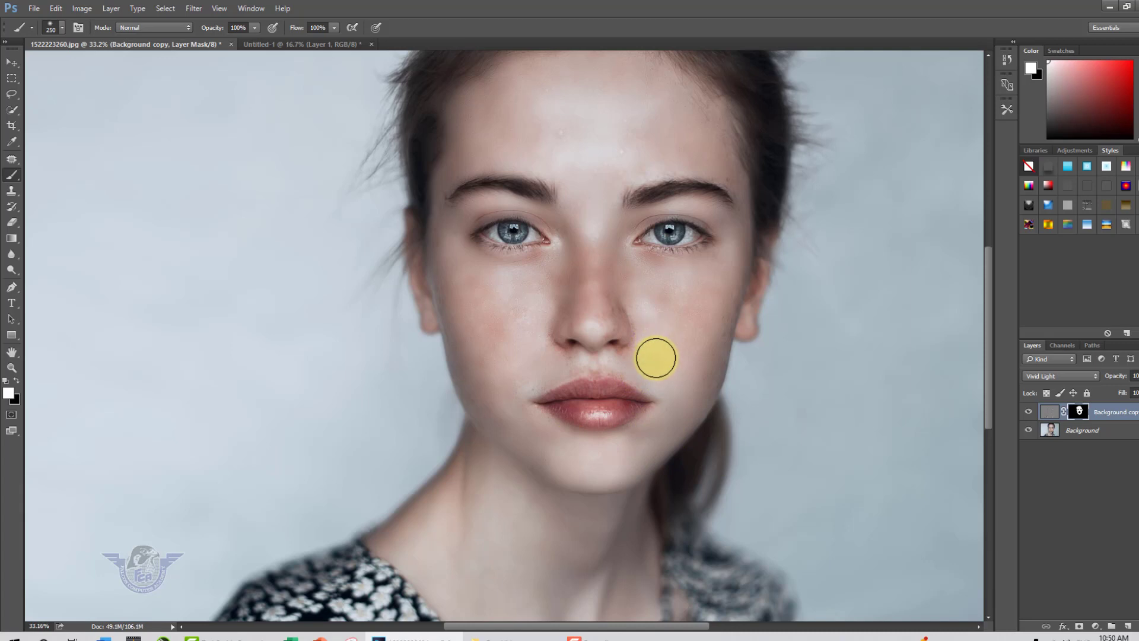
Step: Touch up the layer mask with white around the nose, upper lip and mouth corners, reducing the brush to size 150
{"action": "left_click_drag", "start_coordinate": [520, 285], "coordinate": [552, 351]}
{"action": "left_click", "coordinate": [715, 454]}
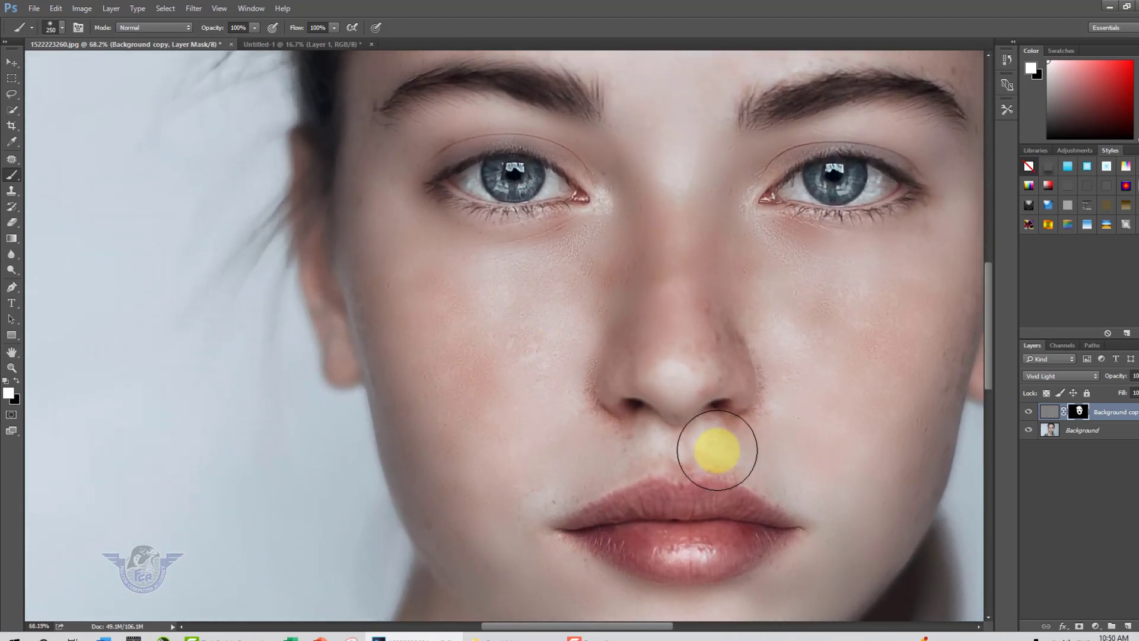
{"action": "mouse_move", "coordinate": [732, 452]}
{"action": "left_mouse_down"}
{"action": "mouse_move", "coordinate": [602, 456]}
{"action": "mouse_move", "coordinate": [539, 493]}
{"action": "mouse_move", "coordinate": [576, 481]}
{"action": "mouse_move", "coordinate": [592, 455]}
{"action": "mouse_move", "coordinate": [571, 414]}
{"action": "mouse_move", "coordinate": [624, 442]}
{"action": "mouse_move", "coordinate": [713, 460]}
{"action": "mouse_move", "coordinate": [776, 430]}
{"action": "mouse_move", "coordinate": [781, 370]}
{"action": "mouse_move", "coordinate": [763, 342]}
{"action": "mouse_move", "coordinate": [717, 318]}
{"action": "mouse_move", "coordinate": [699, 346]}
{"action": "mouse_move", "coordinate": [709, 372]}
{"action": "mouse_move", "coordinate": [690, 291]}
{"action": "mouse_move", "coordinate": [509, 376]}
{"action": "left_mouse_up"}
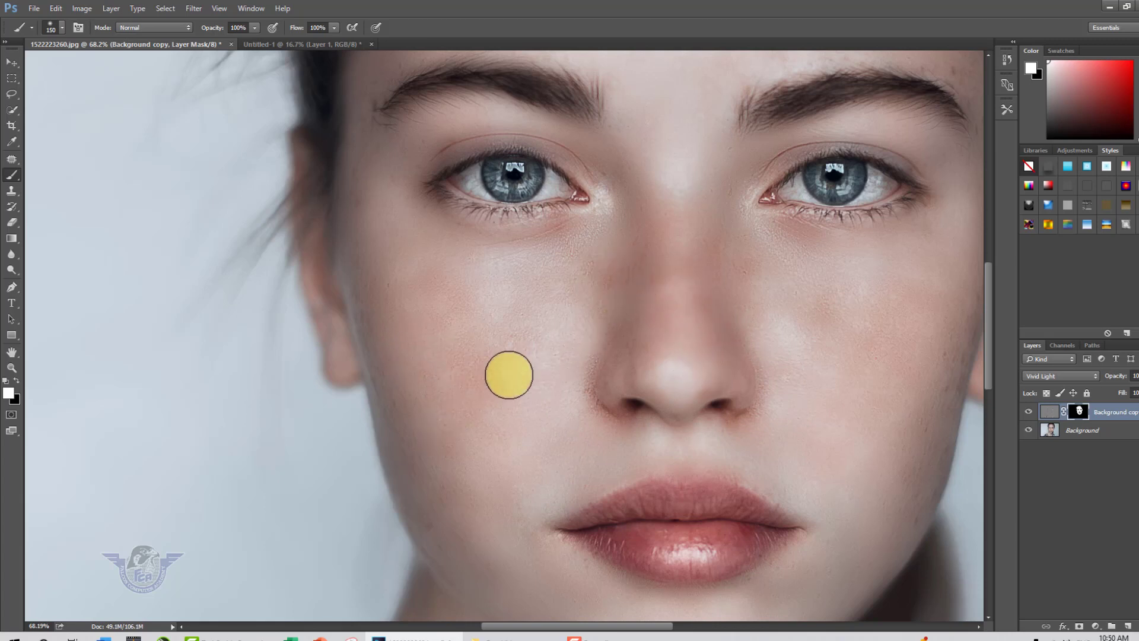
{"action": "key", "text": "ctrl+0"}
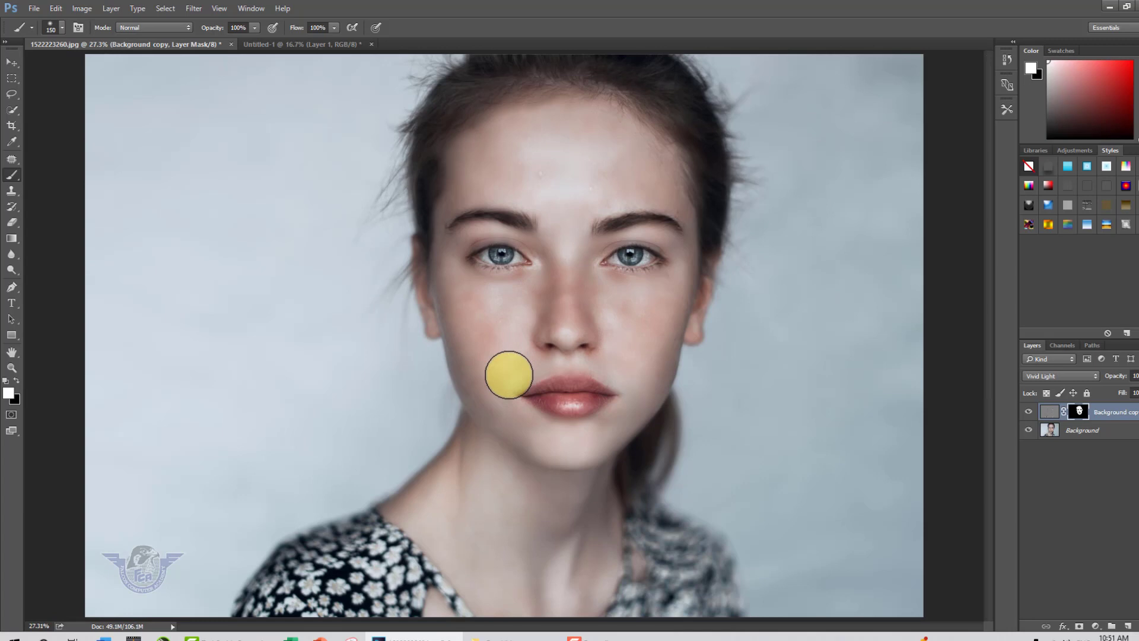
{"action": "left_click_drag", "start_coordinate": [509, 375], "coordinate": [533, 390]}
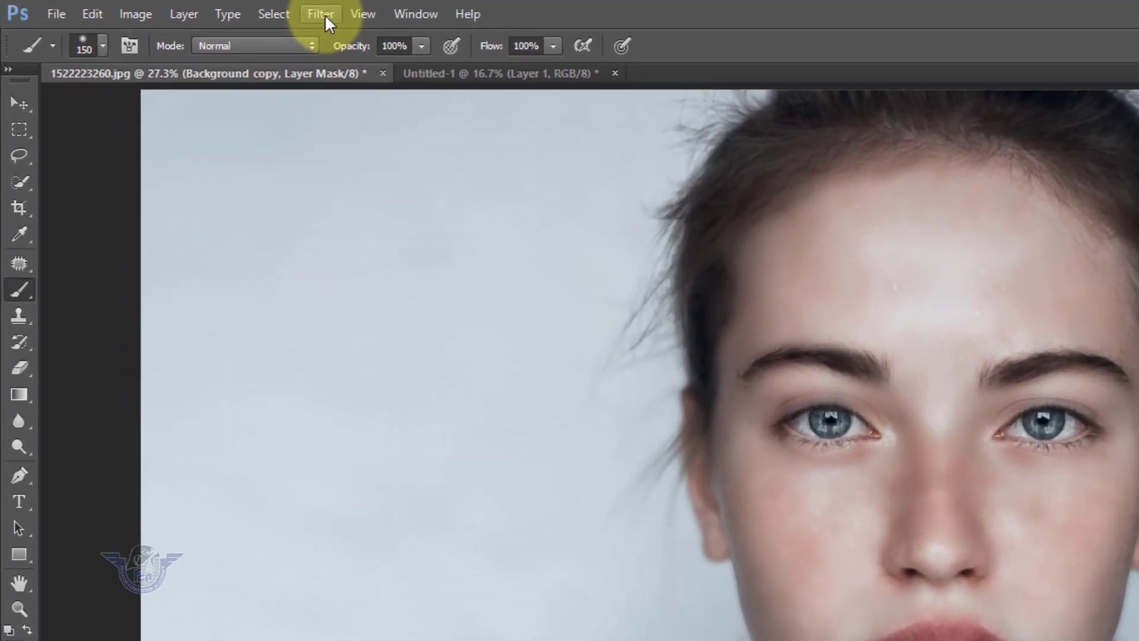
{"action": "left_click", "coordinate": [196, 8]}
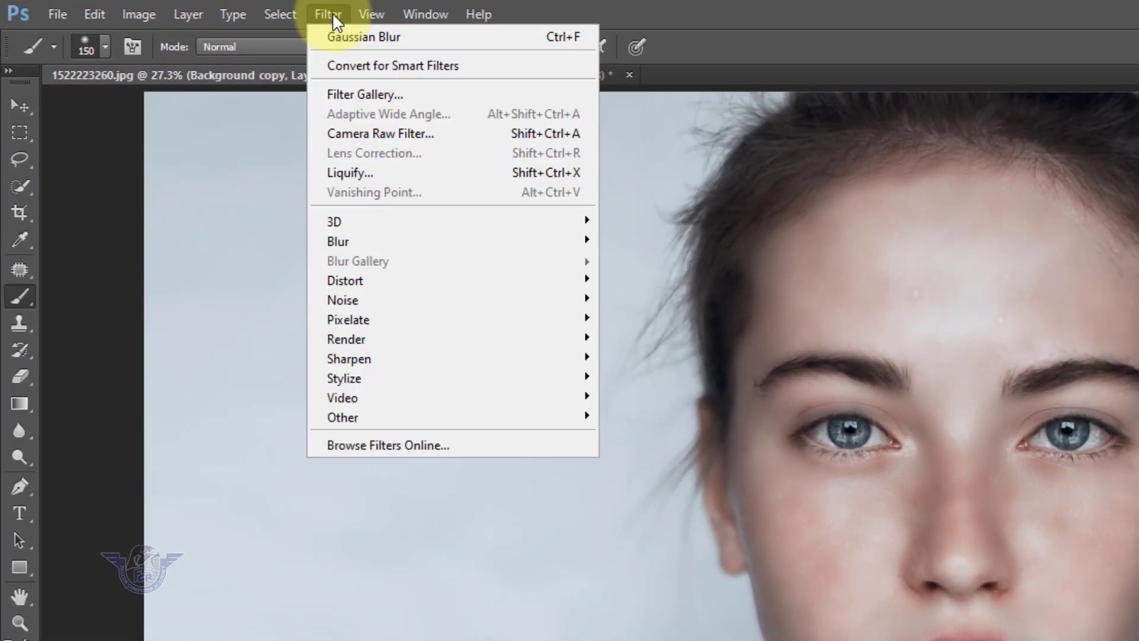
{"action": "left_click", "coordinate": [380, 133]}
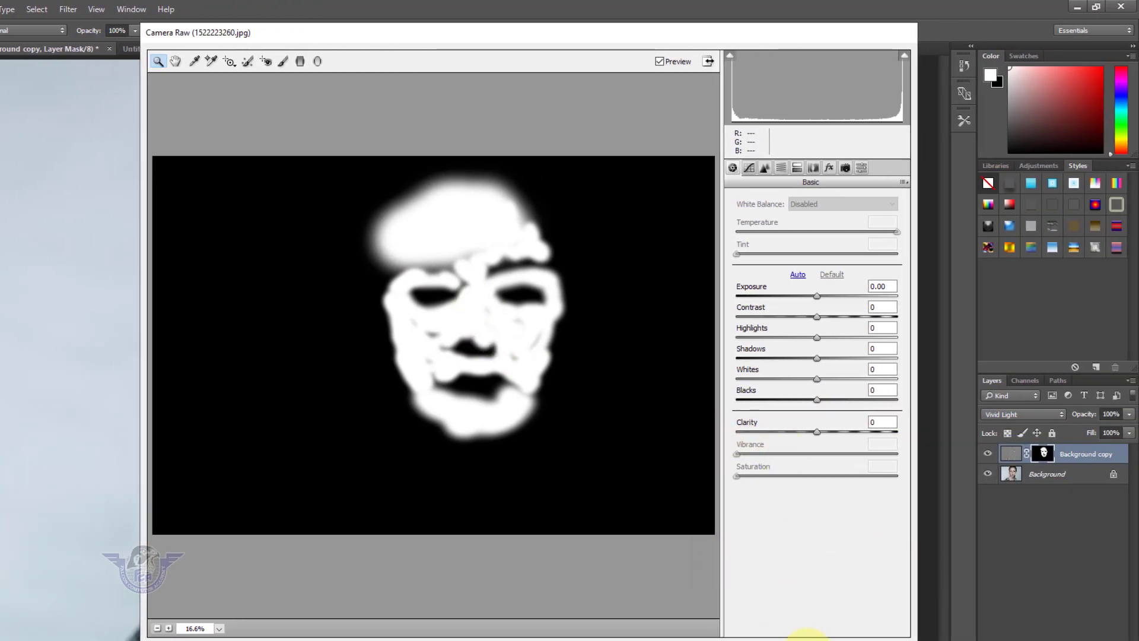
{"action": "left_click", "coordinate": [810, 640]}
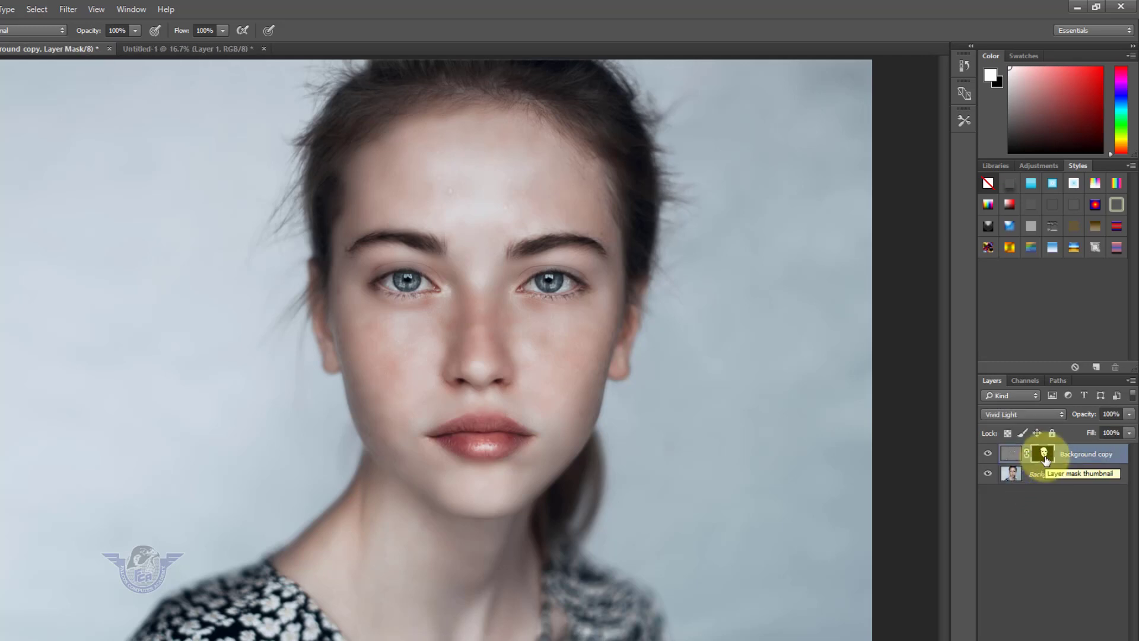
Step: Merge the Background copy layer down into the Background layer and open the Camera Raw Filter on the merged image
{"action": "left_click", "coordinate": [1070, 459]}
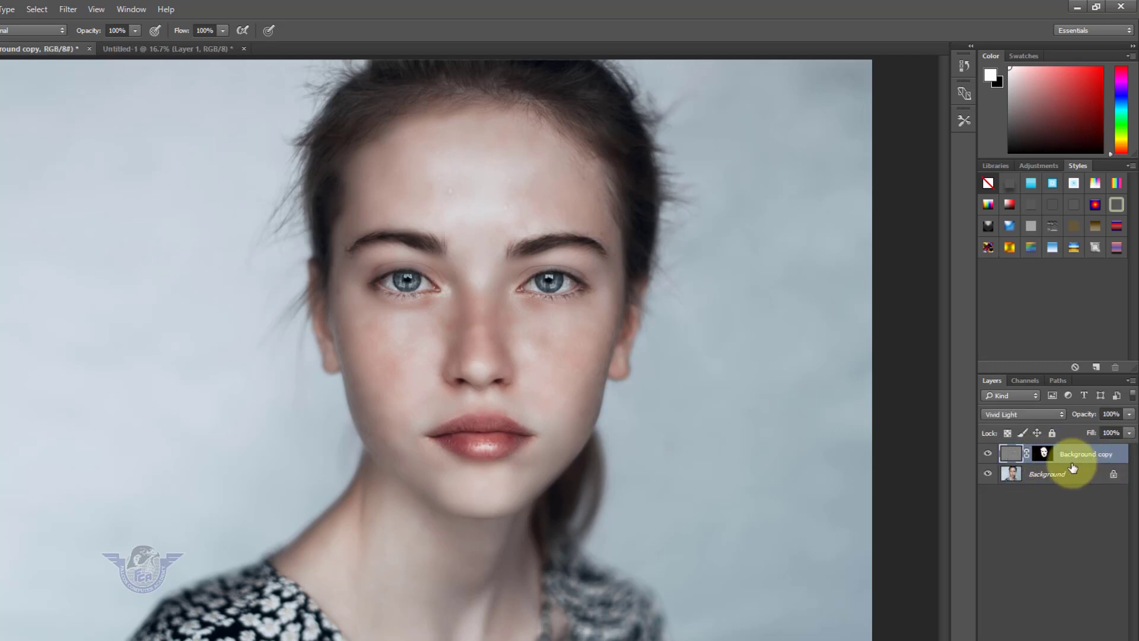
{"action": "key", "text": "ctrl+e"}
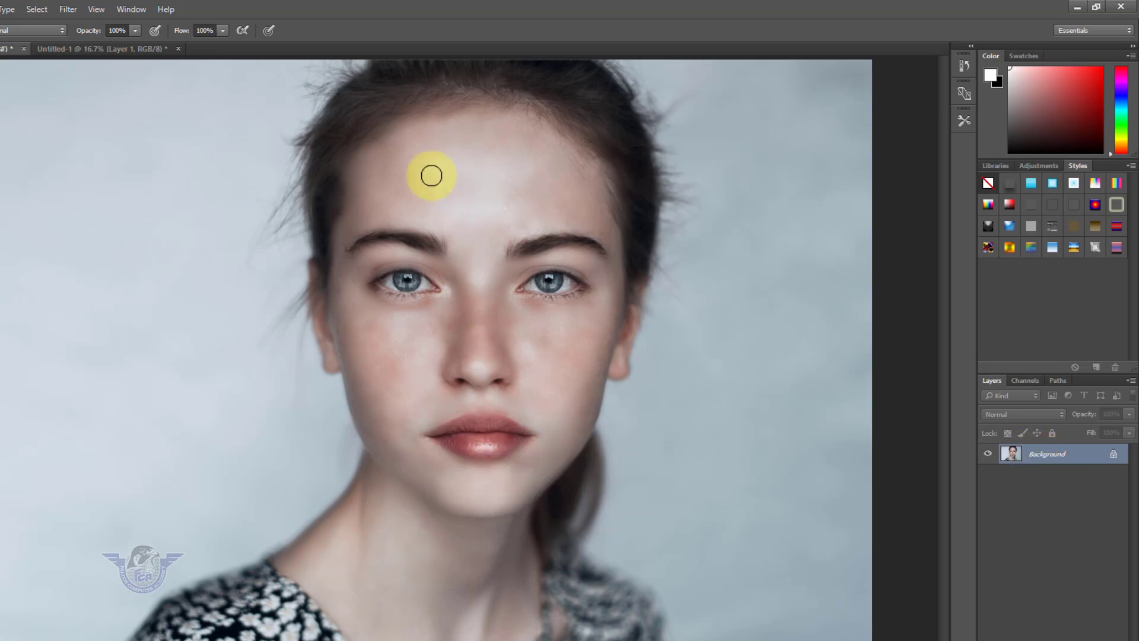
{"action": "left_click", "coordinate": [67, 9]}
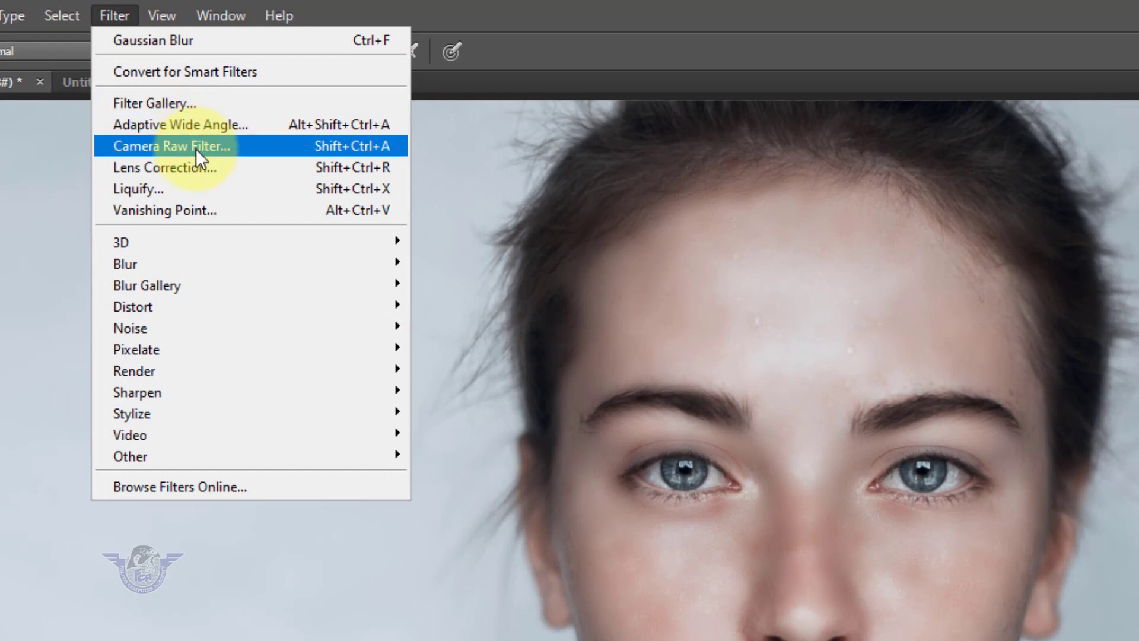
{"action": "left_click", "coordinate": [196, 149]}
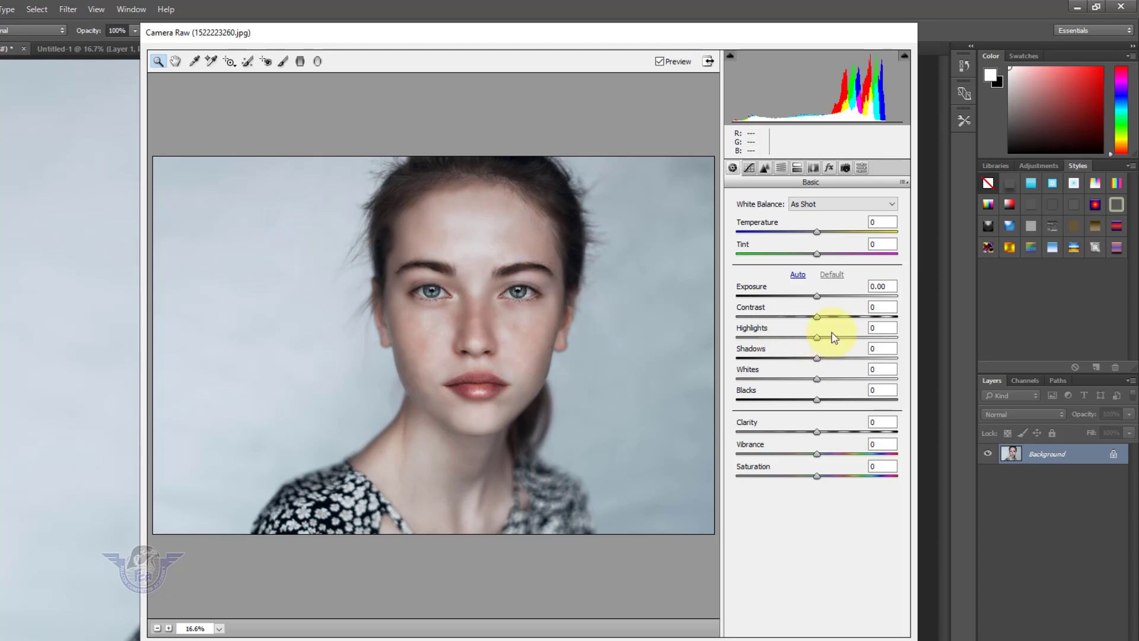
Step: Apply Camera Raw settings of Contrast +30, Highlights +13, Whites +41, Blacks +33, Clarity -63, Saturation +27 and Exposure +0.30
{"action": "left_click_drag", "start_coordinate": [818, 319], "coordinate": [841, 318]}
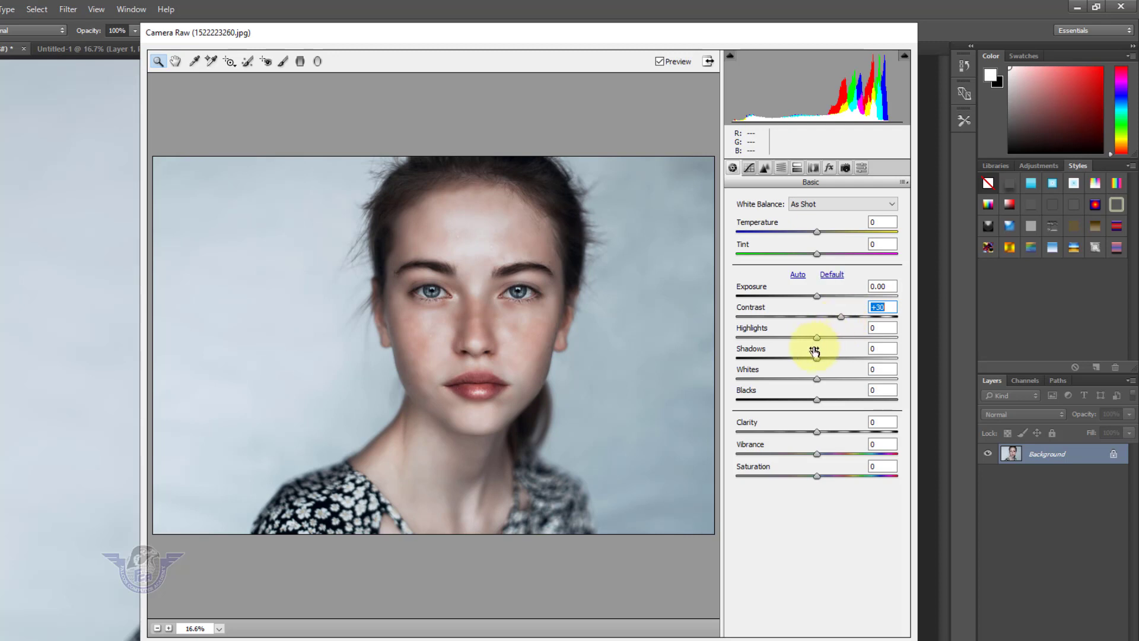
{"action": "left_click_drag", "start_coordinate": [831, 338], "coordinate": [822, 399]}
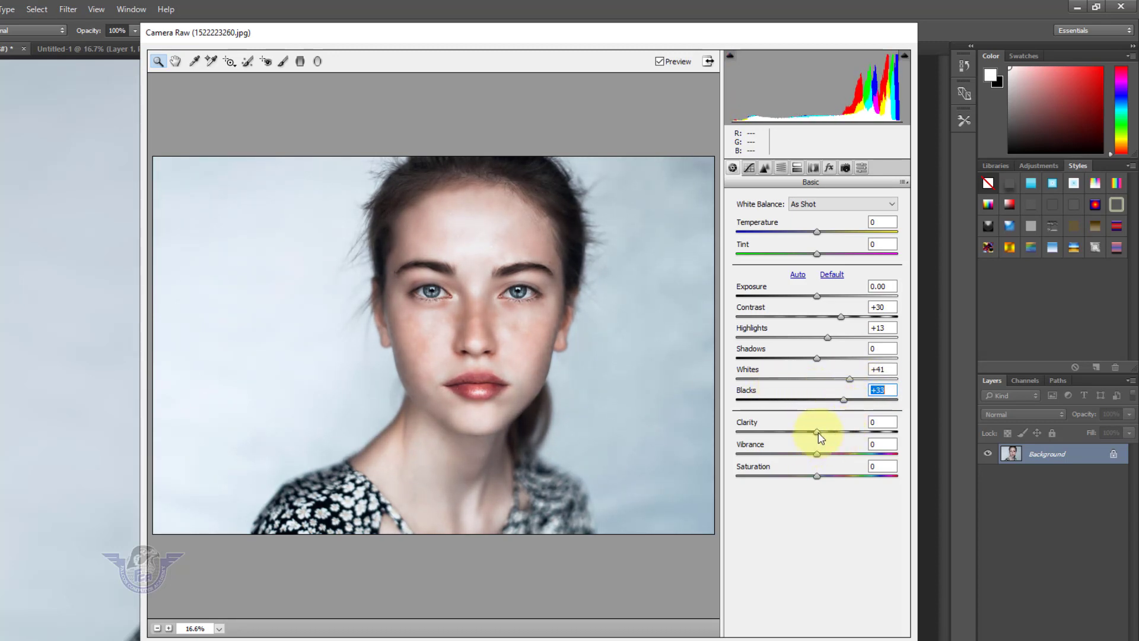
{"action": "left_click_drag", "start_coordinate": [817, 435], "coordinate": [794, 436]}
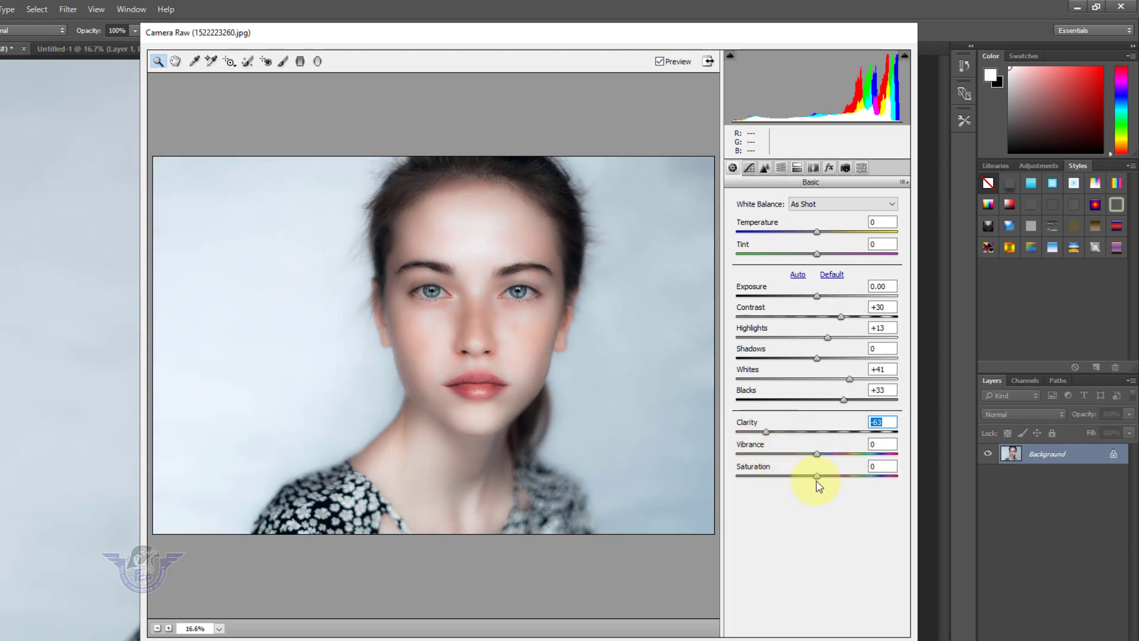
{"action": "mouse_move", "coordinate": [813, 480]}
{"action": "left_mouse_down"}
{"action": "mouse_move", "coordinate": [774, 482]}
{"action": "mouse_move", "coordinate": [817, 484]}
{"action": "left_mouse_up"}
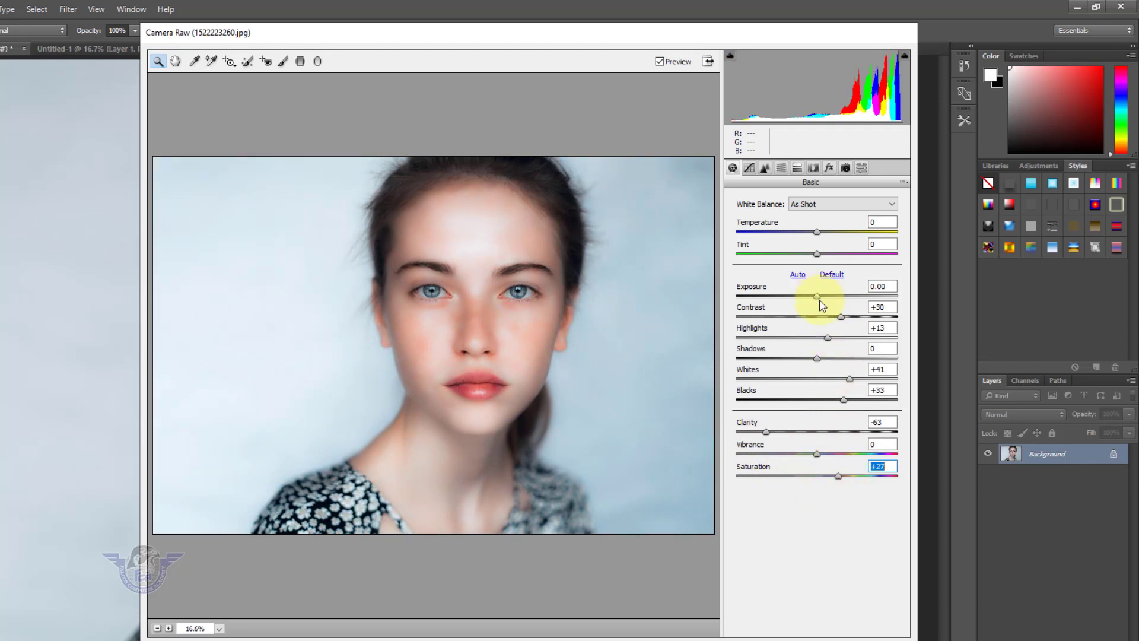
{"action": "mouse_move", "coordinate": [819, 301]}
{"action": "left_mouse_down"}
{"action": "mouse_move", "coordinate": [837, 298]}
{"action": "mouse_move", "coordinate": [807, 314]}
{"action": "mouse_move", "coordinate": [823, 315]}
{"action": "left_mouse_up"}
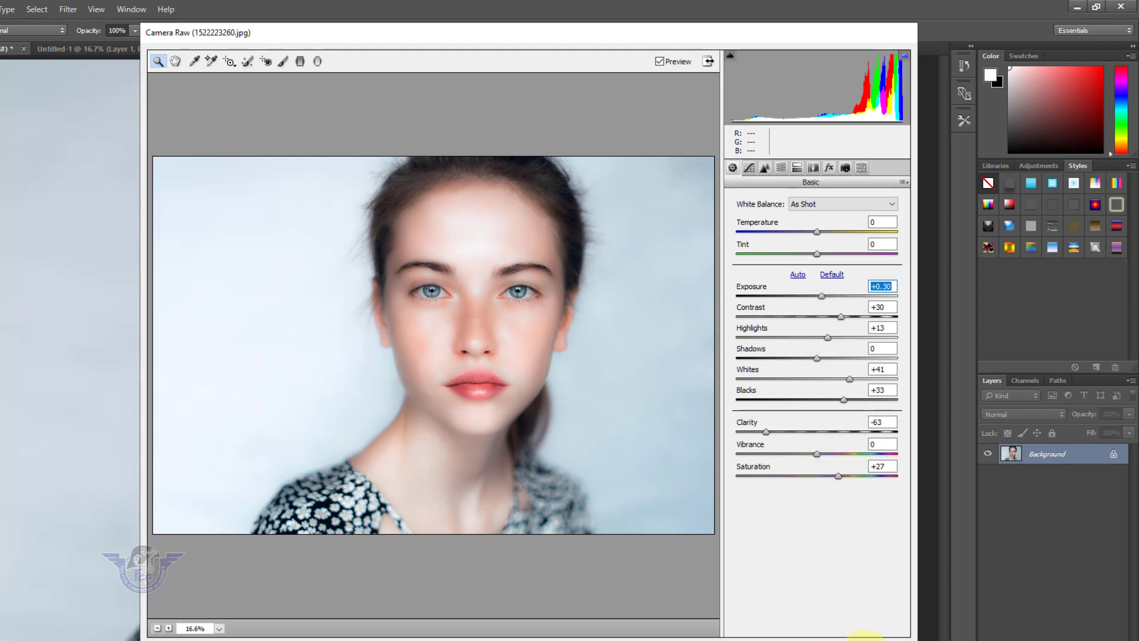
{"action": "left_click", "coordinate": [880, 633]}
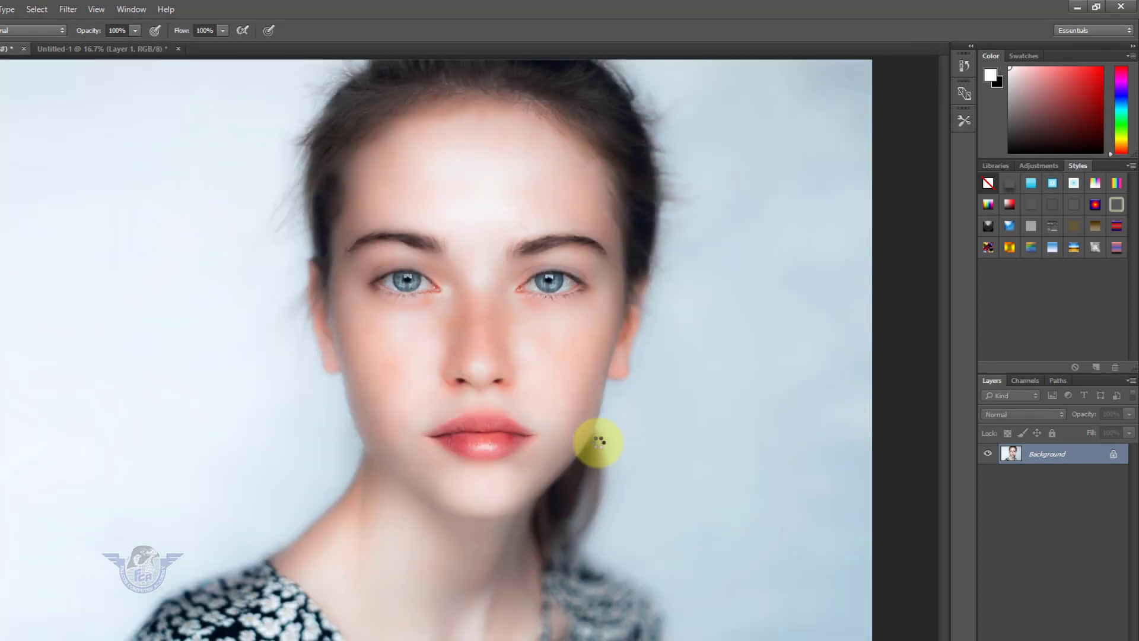
Step: Apply a Brightness/Contrast adjustment to the portrait with Contrast at 31 and Brightness raised slightly
{"action": "key", "text": "ctrl+minus"}
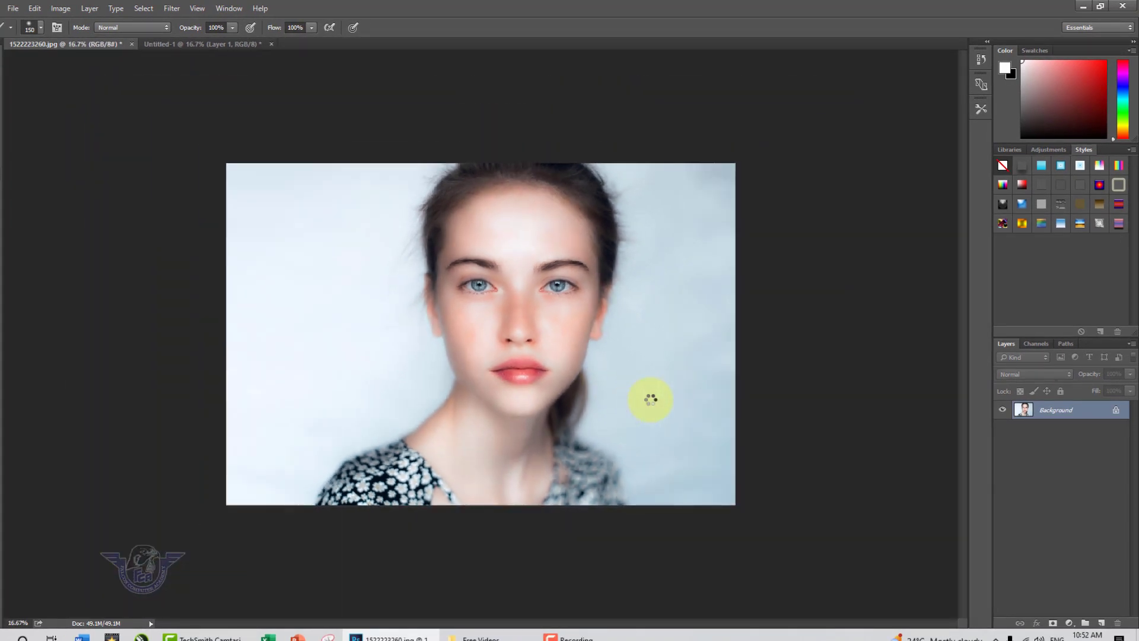
{"action": "key", "text": "ctrl+plus"}
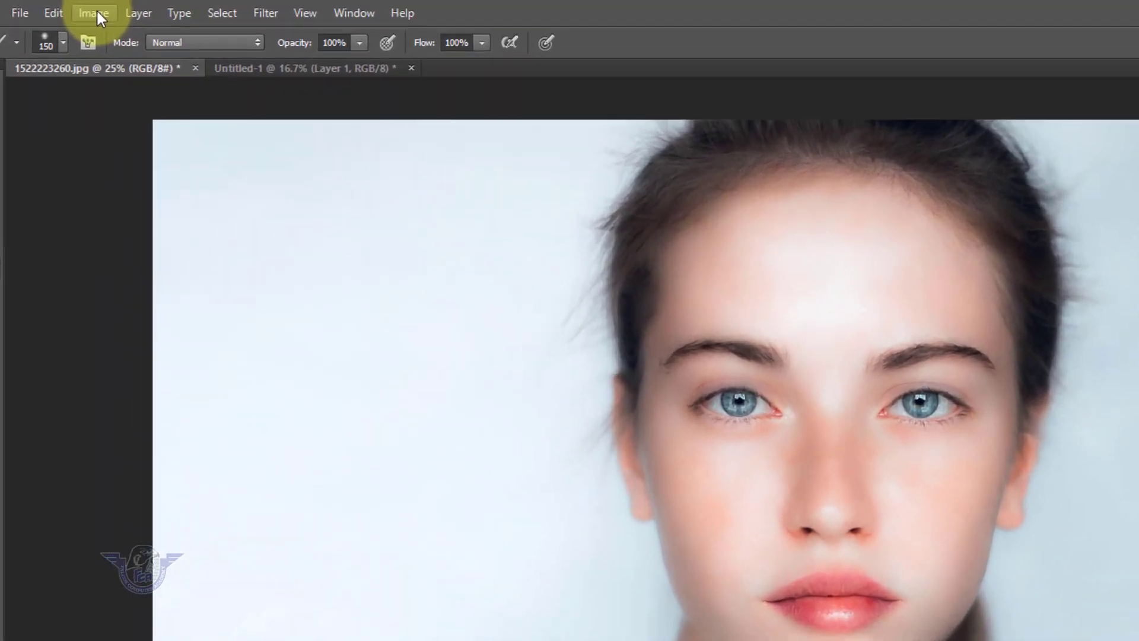
{"action": "left_click", "coordinate": [61, 9]}
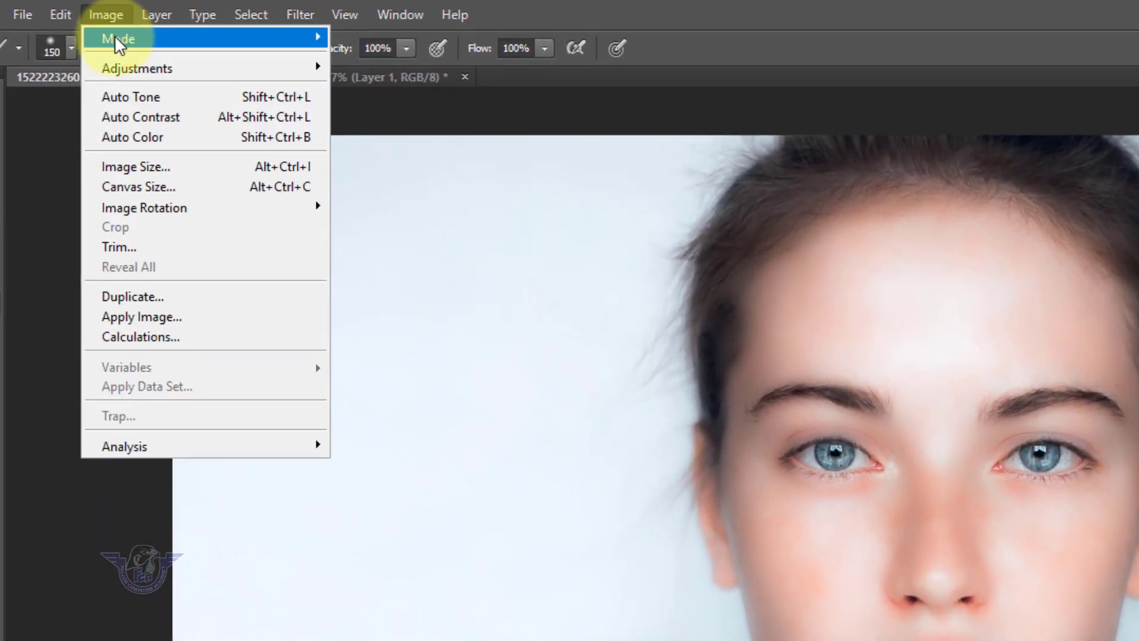
{"action": "mouse_move", "coordinate": [185, 68]}
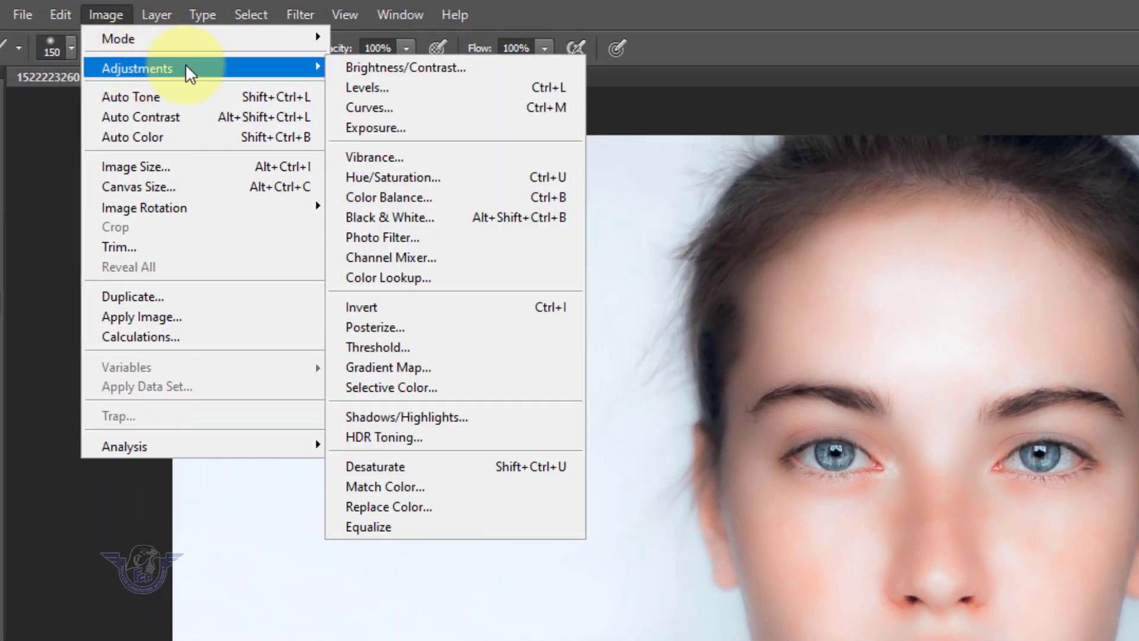
{"action": "left_click", "coordinate": [400, 69]}
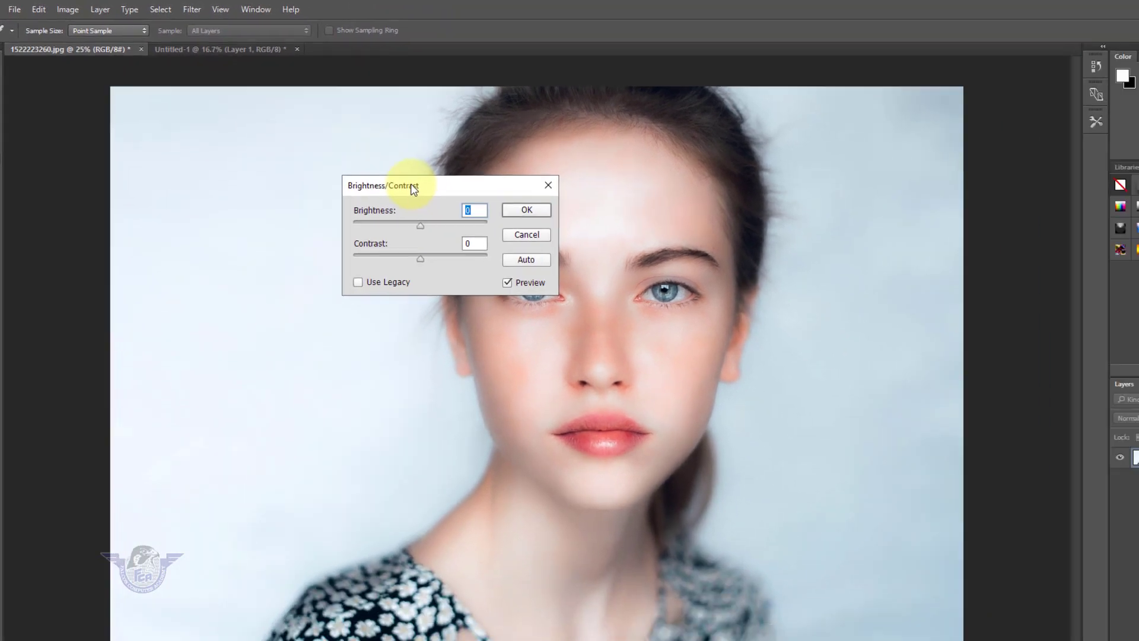
{"action": "left_click_drag", "start_coordinate": [413, 188], "coordinate": [249, 194]}
{"action": "left_click_drag", "start_coordinate": [257, 265], "coordinate": [271, 271]}
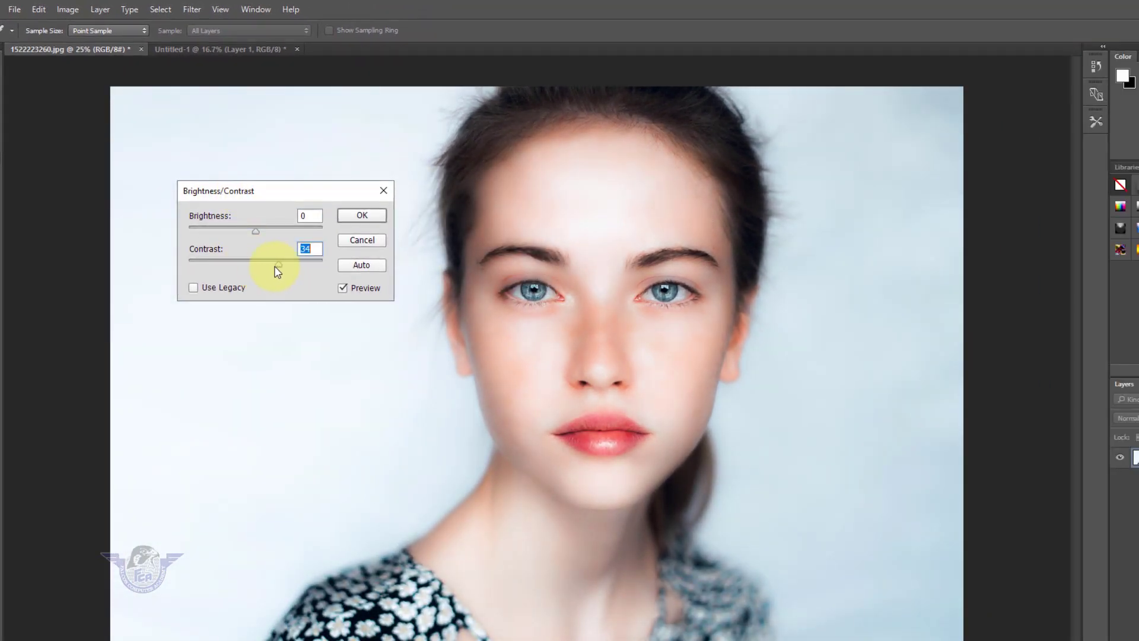
{"action": "left_click_drag", "start_coordinate": [282, 269], "coordinate": [276, 269]}
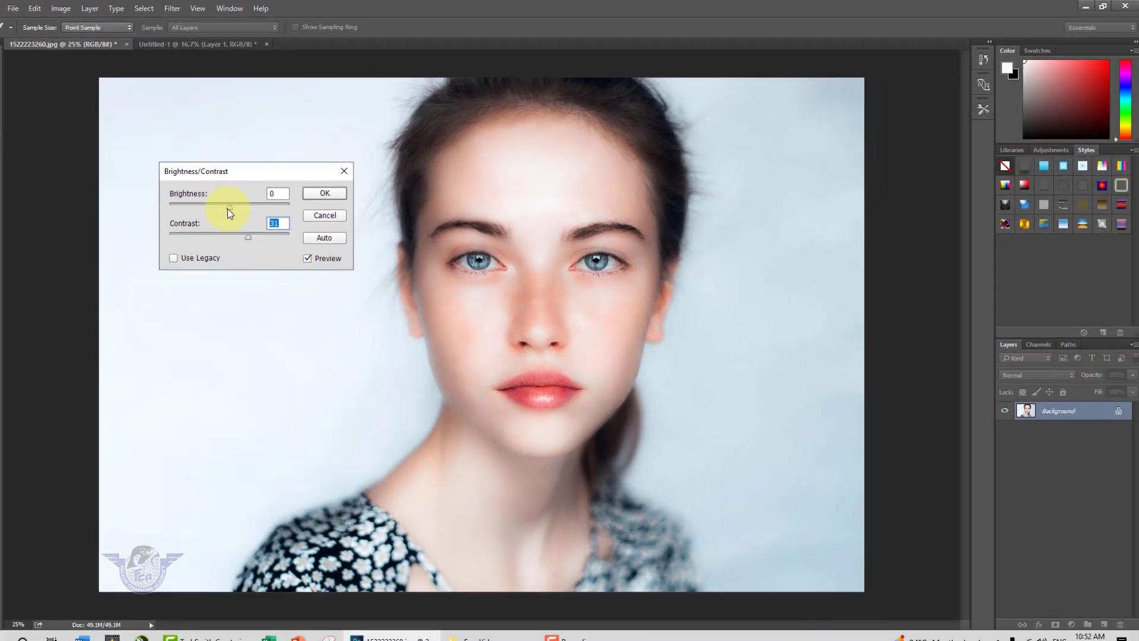
{"action": "left_click", "coordinate": [257, 232]}
{"action": "mouse_move", "coordinate": [235, 209]}
{"action": "left_mouse_down"}
{"action": "mouse_move", "coordinate": [219, 211]}
{"action": "mouse_move", "coordinate": [231, 218]}
{"action": "left_mouse_up"}
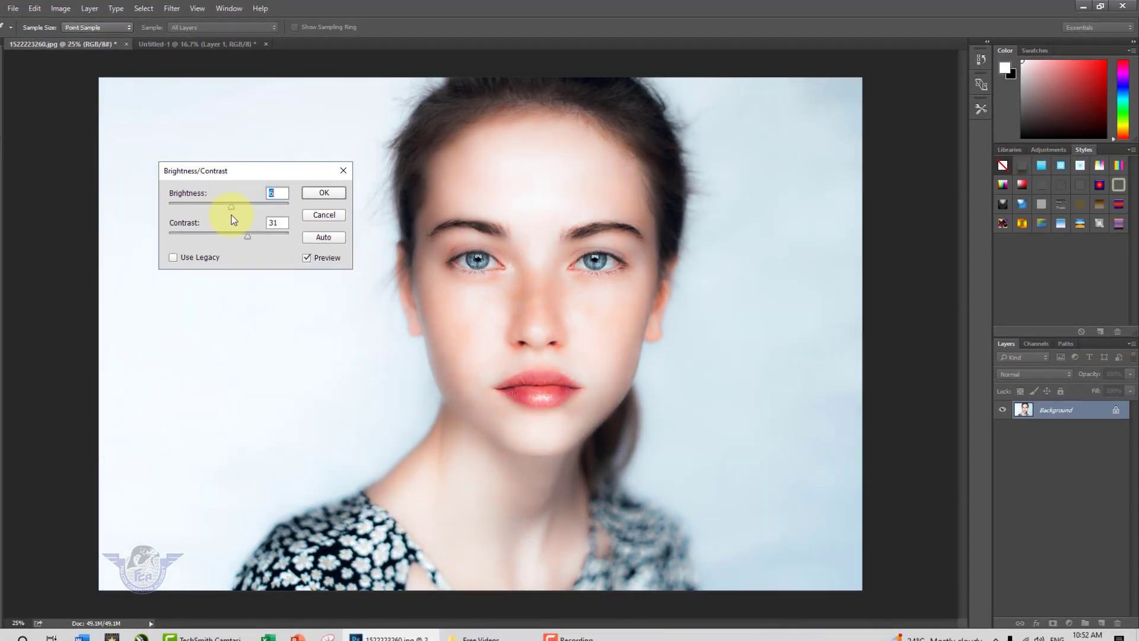
{"action": "left_click", "coordinate": [324, 194]}
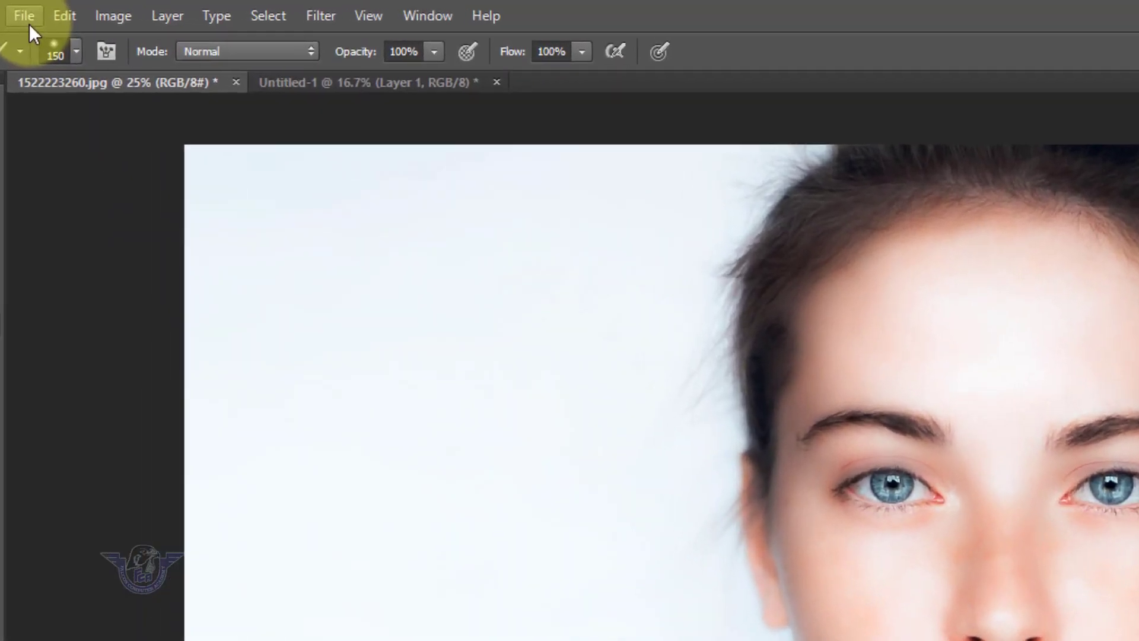
Step: Revert the portrait to its saved version for a before-and-after comparison and undo the revert
{"action": "left_click", "coordinate": [12, 9]}
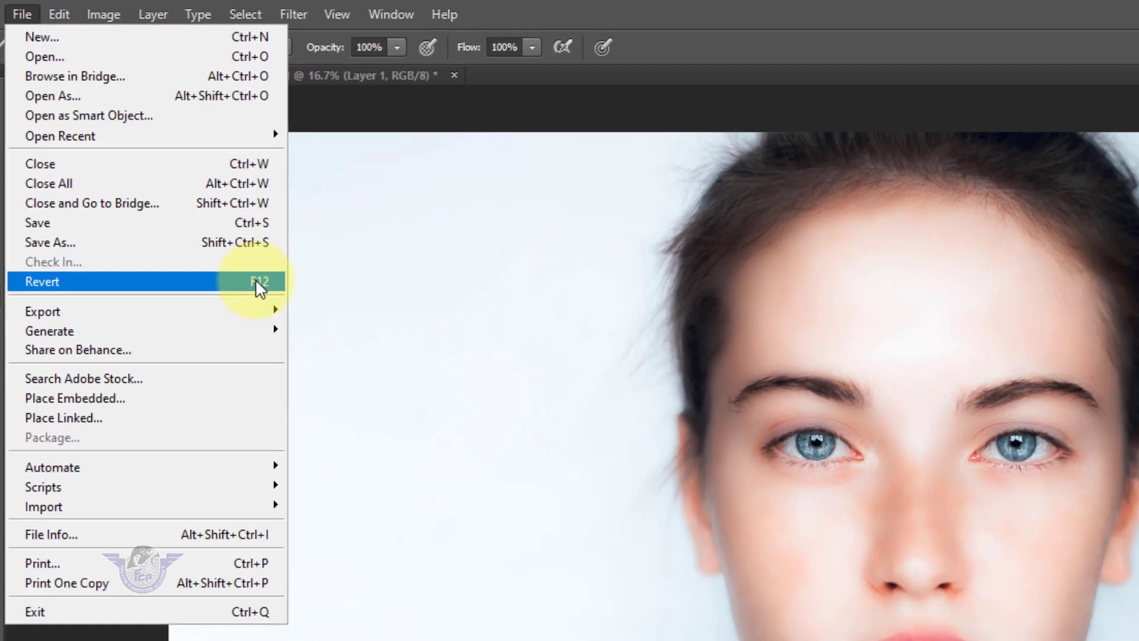
{"action": "left_click", "coordinate": [284, 315]}
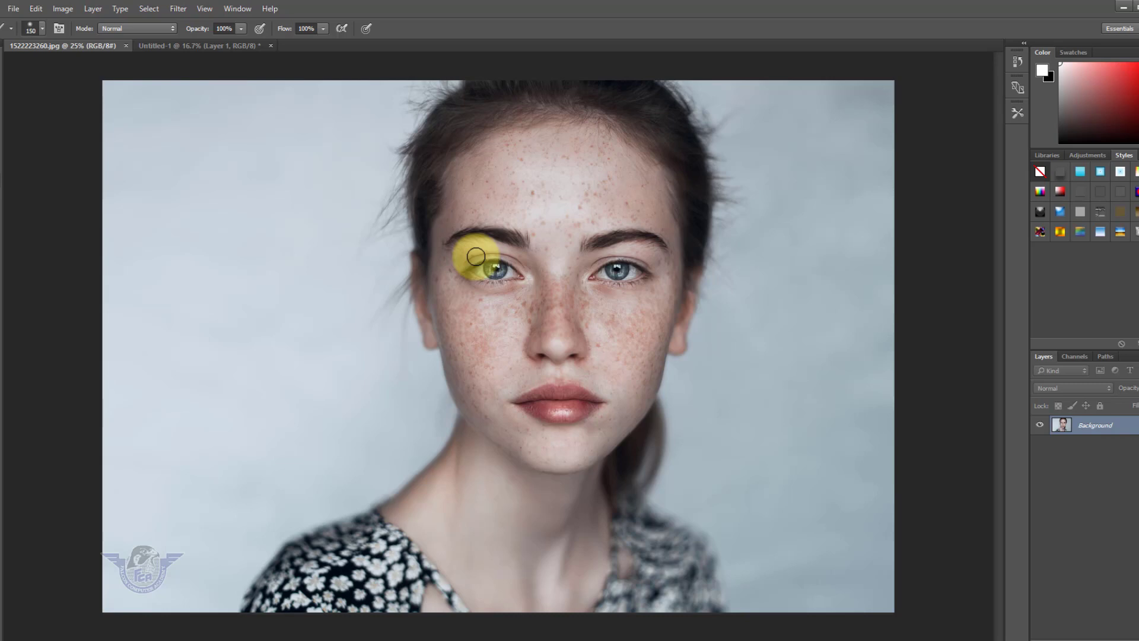
{"action": "key", "text": "ctrl+z"}
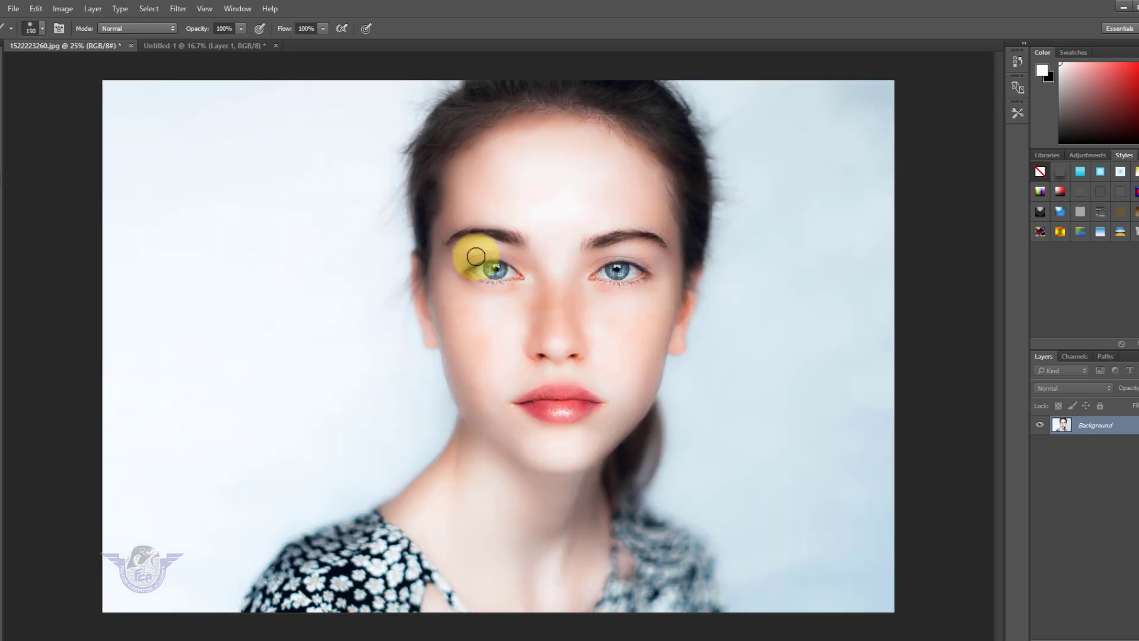